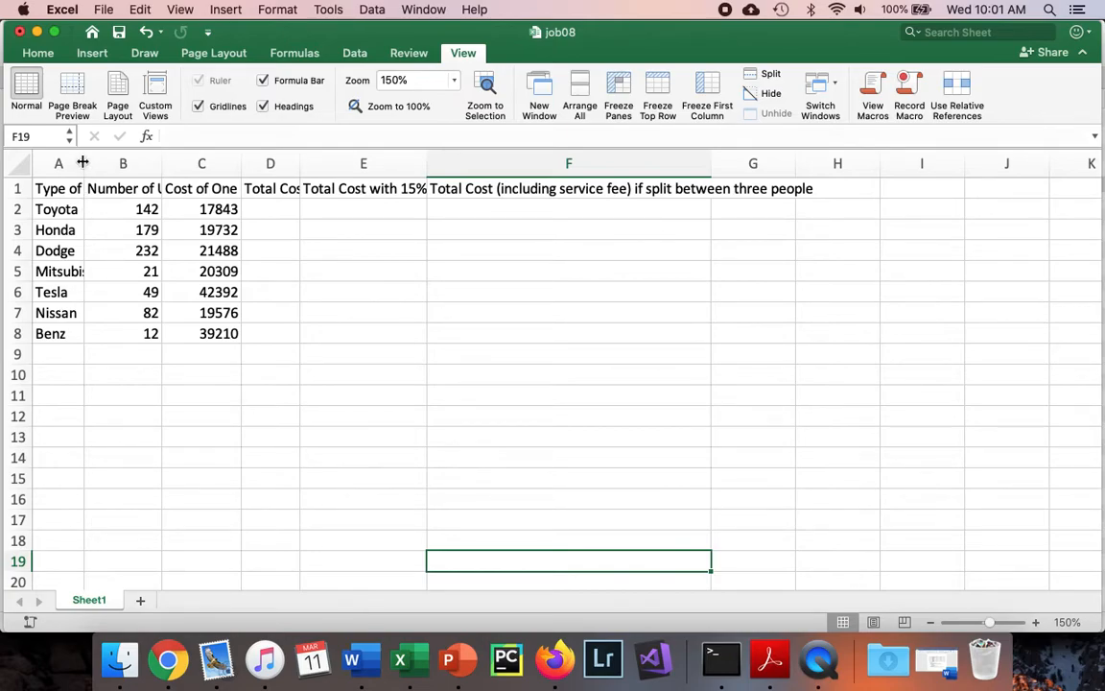
Widen columns A through F so that every heading in row 1 fits its column.
{"action": "left_click_drag", "start_coordinate": [83, 163], "coordinate": [112, 163]}
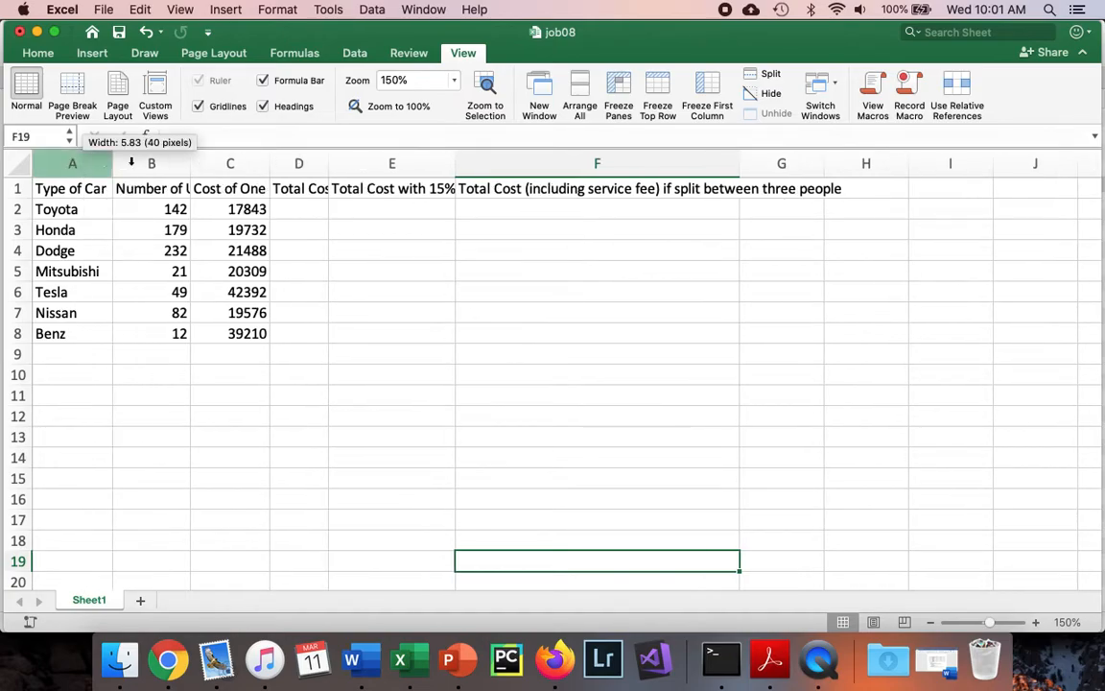
{"action": "left_click_drag", "start_coordinate": [190, 165], "coordinate": [228, 164]}
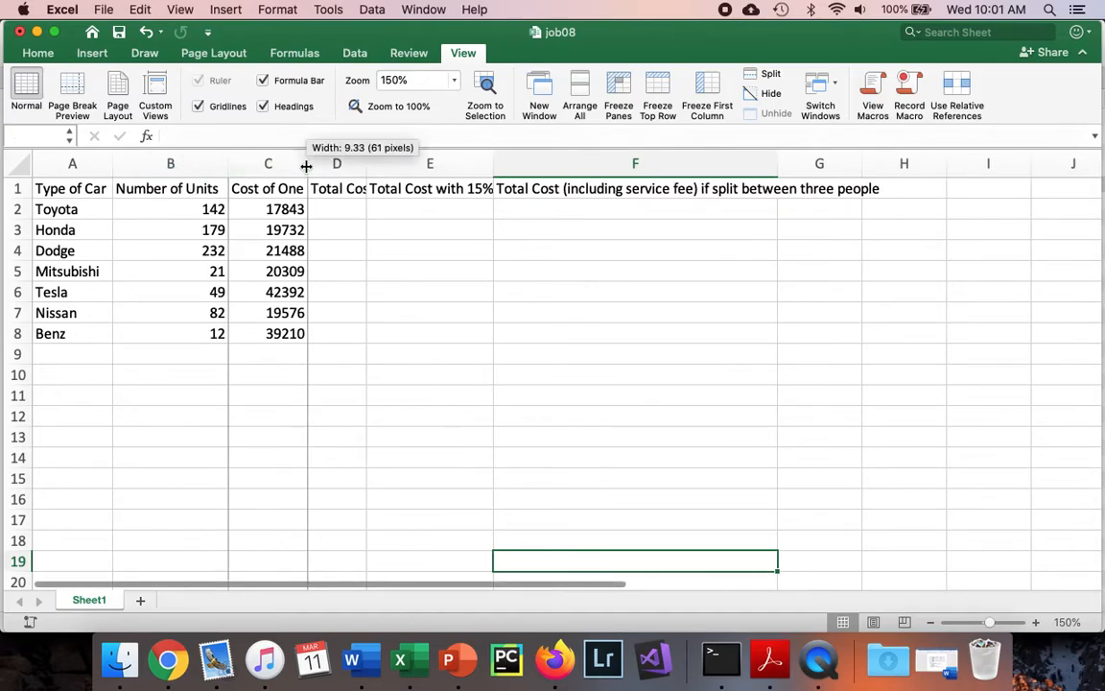
{"action": "double_click", "coordinate": [307, 164]}
{"action": "double_click", "coordinate": [401, 164]}
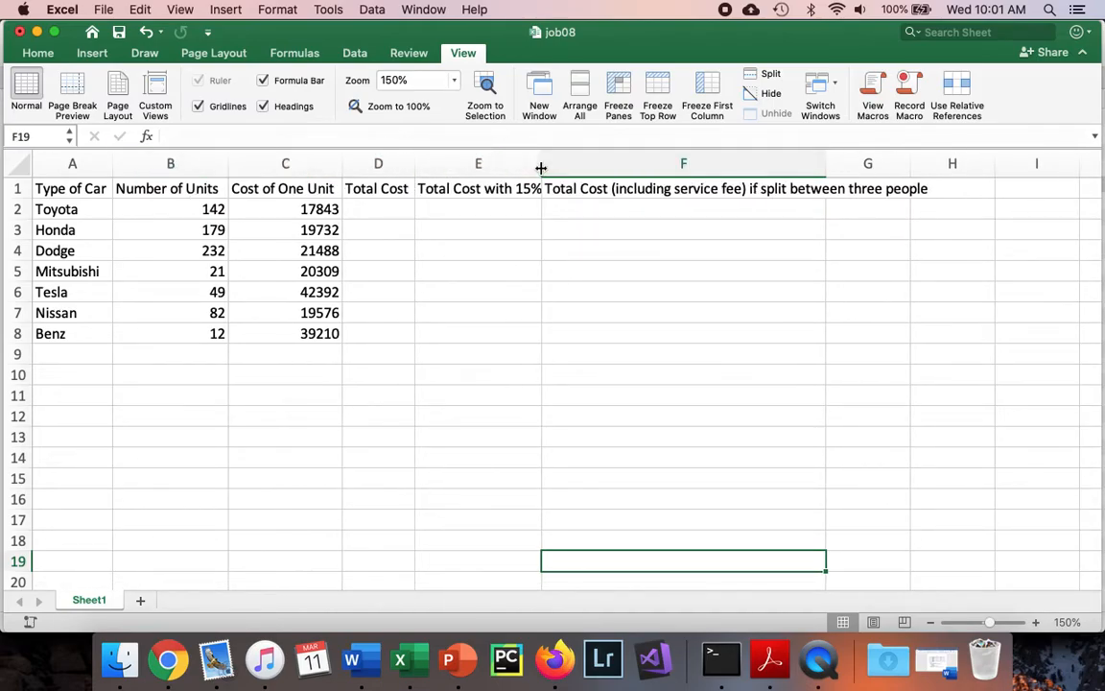
{"action": "double_click", "coordinate": [543, 164]}
{"action": "double_click", "coordinate": [913, 163]}
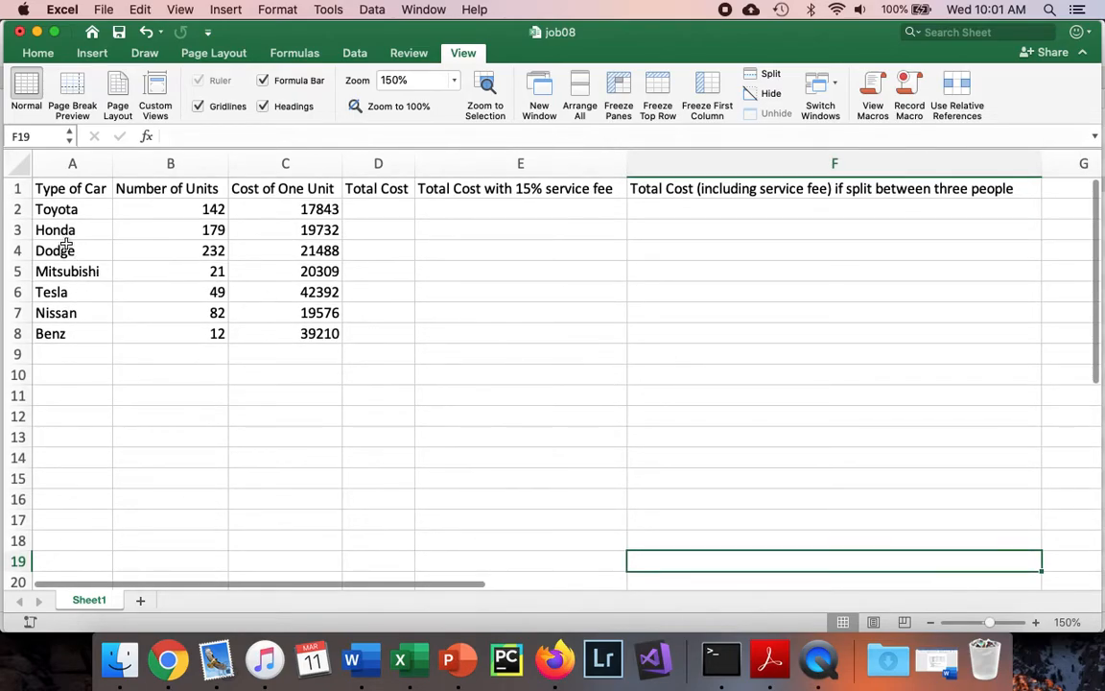
Insert a blank row above the column headings.
{"action": "right_click", "coordinate": [17, 189]}
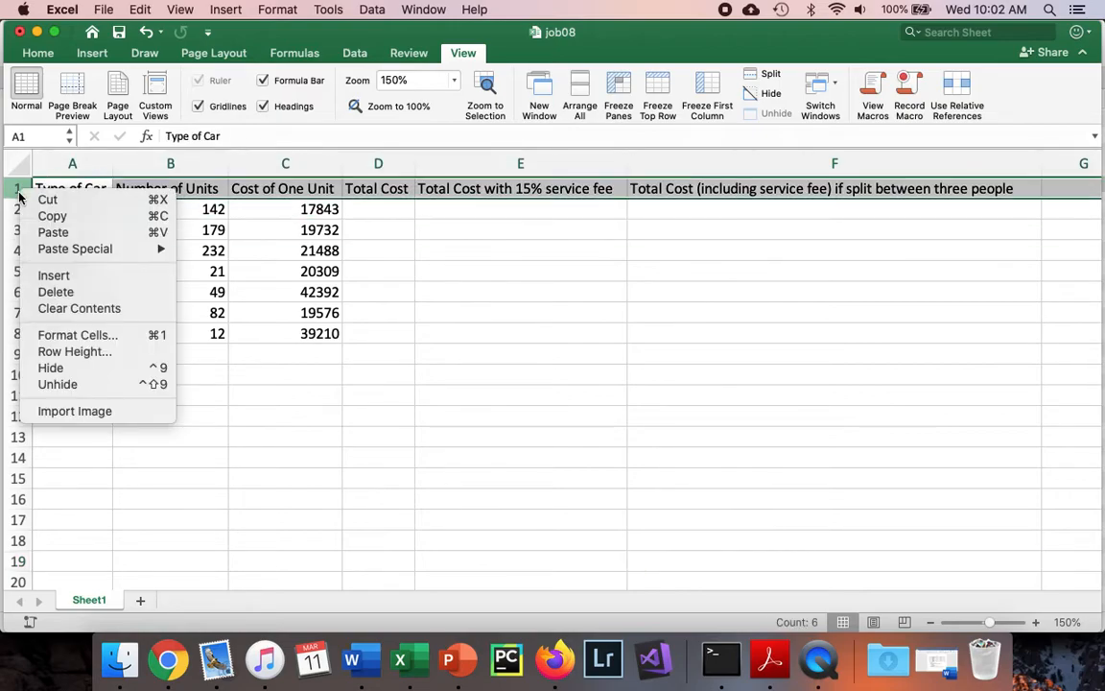
{"action": "left_click", "coordinate": [69, 275]}
{"action": "left_click", "coordinate": [412, 306]}
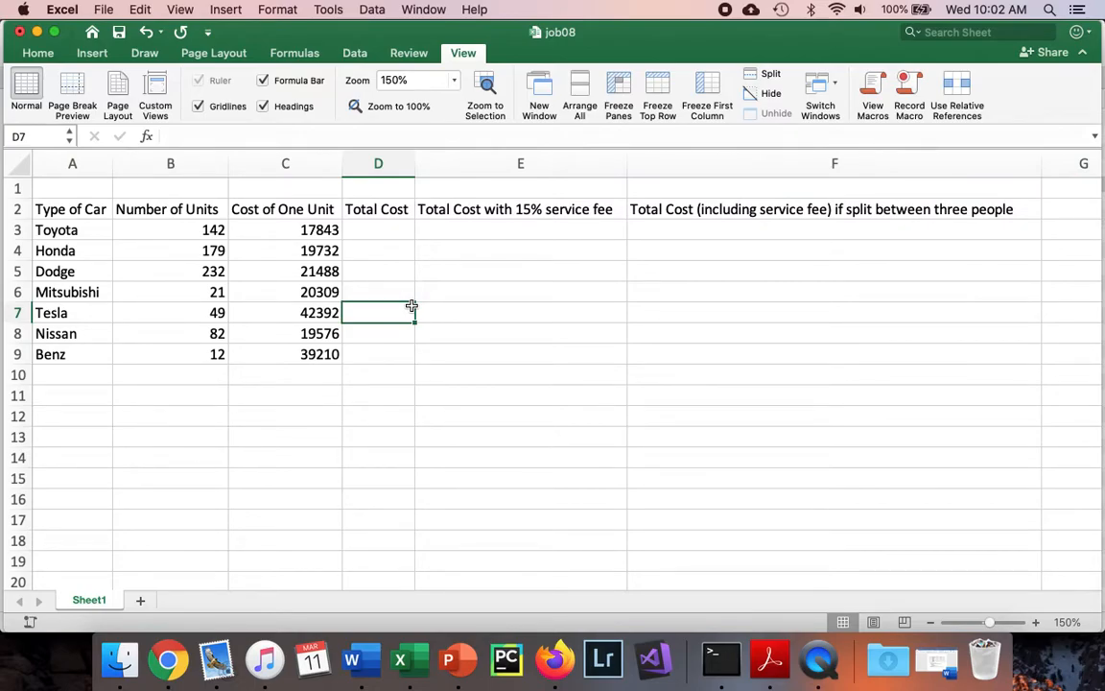
Enter the title "SJB Car Shop: Get yo' whips here" in cell A1.
{"action": "left_click", "coordinate": [82, 190]}
{"action": "type", "text": "SK"}
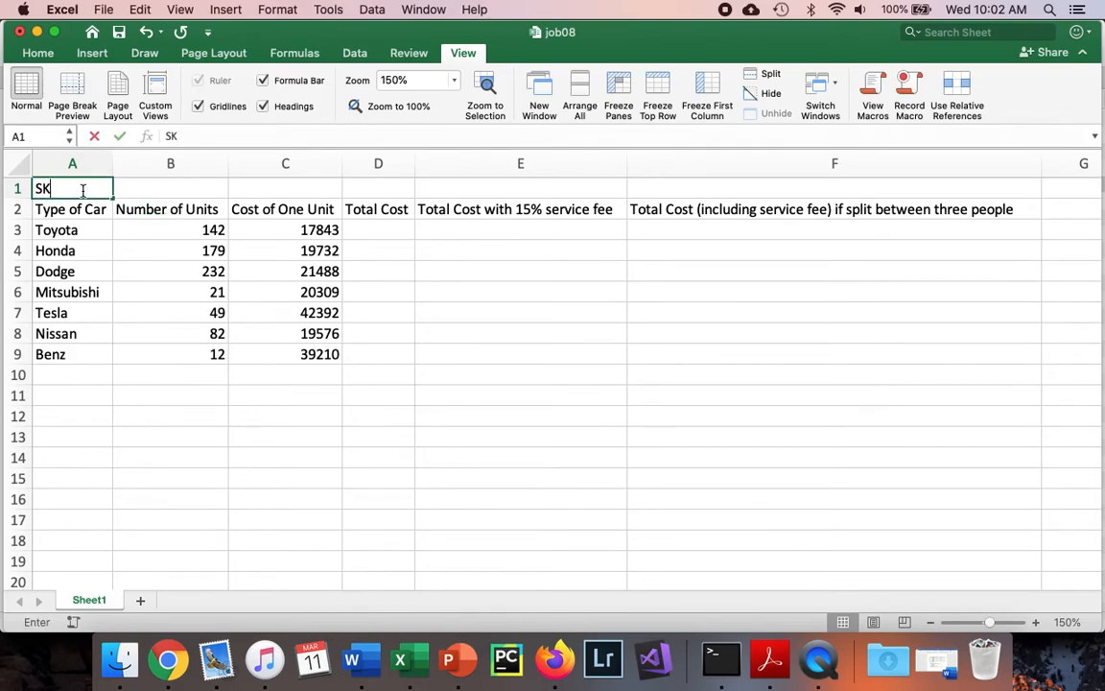
{"action": "key", "text": "BackSpace"}
{"action": "type", "text": "JB"}
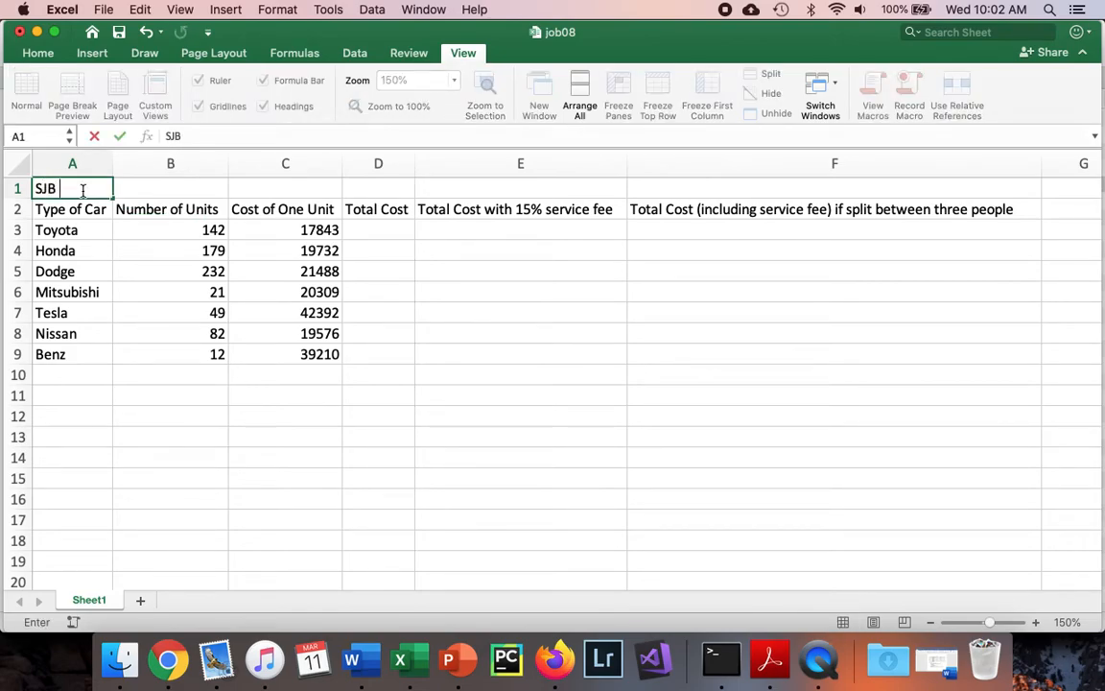
{"action": "type", "text": " Car Sho"}
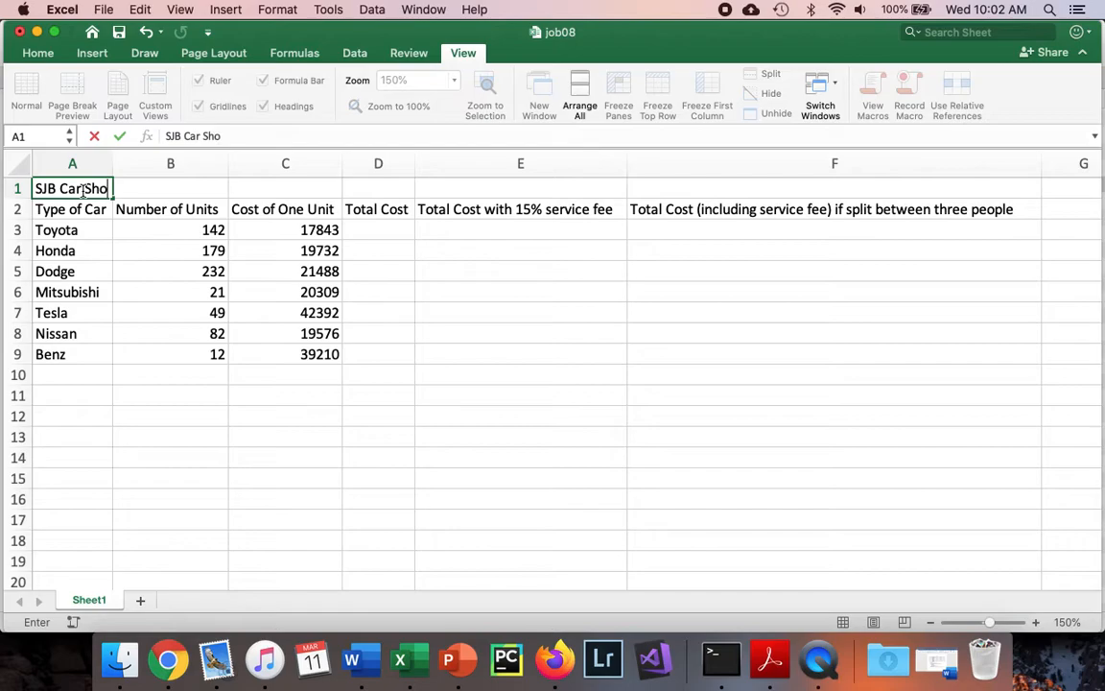
{"action": "type", "text": "p:\"Get yo' whi"}
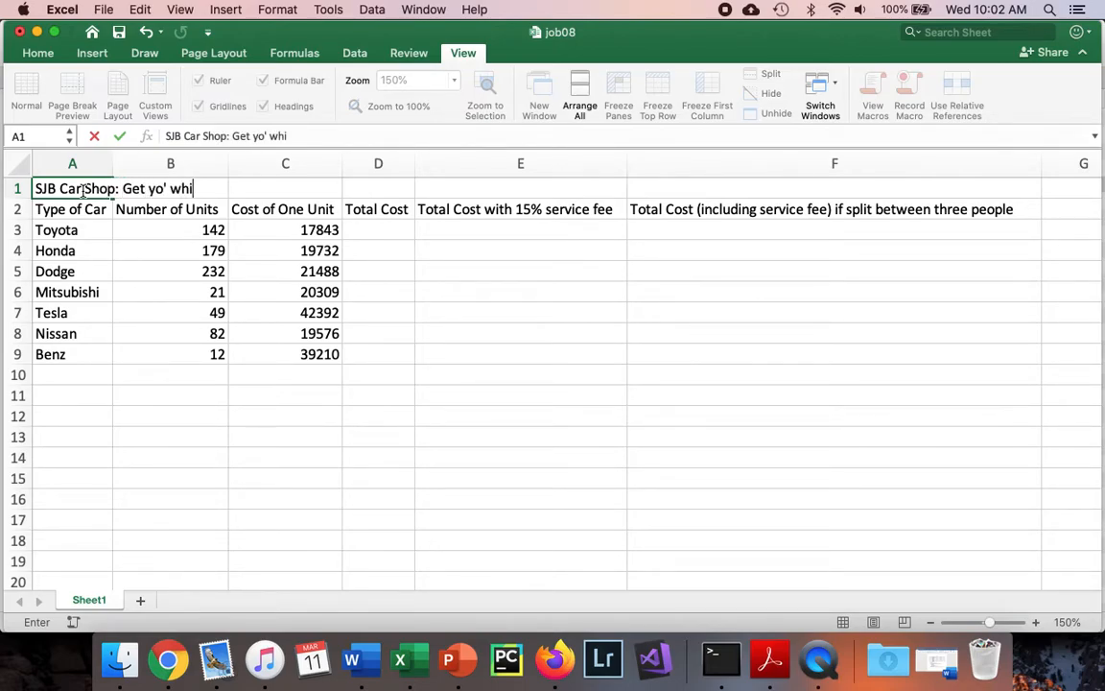
{"action": "type", "text": "ps here"}
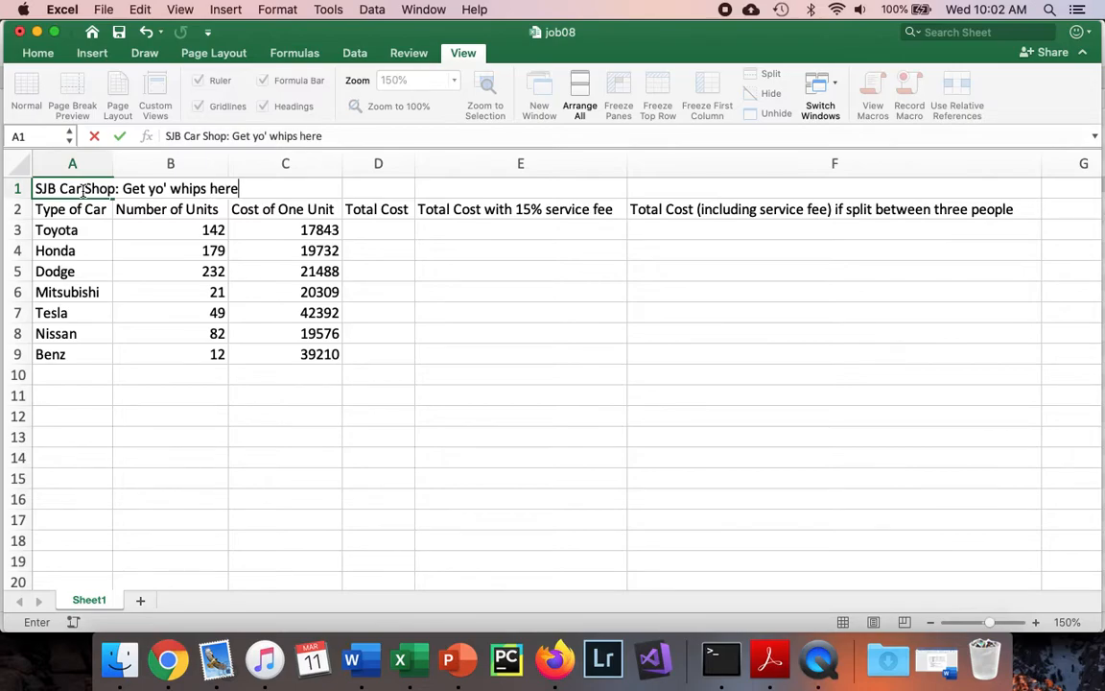
{"action": "key", "text": "Return"}
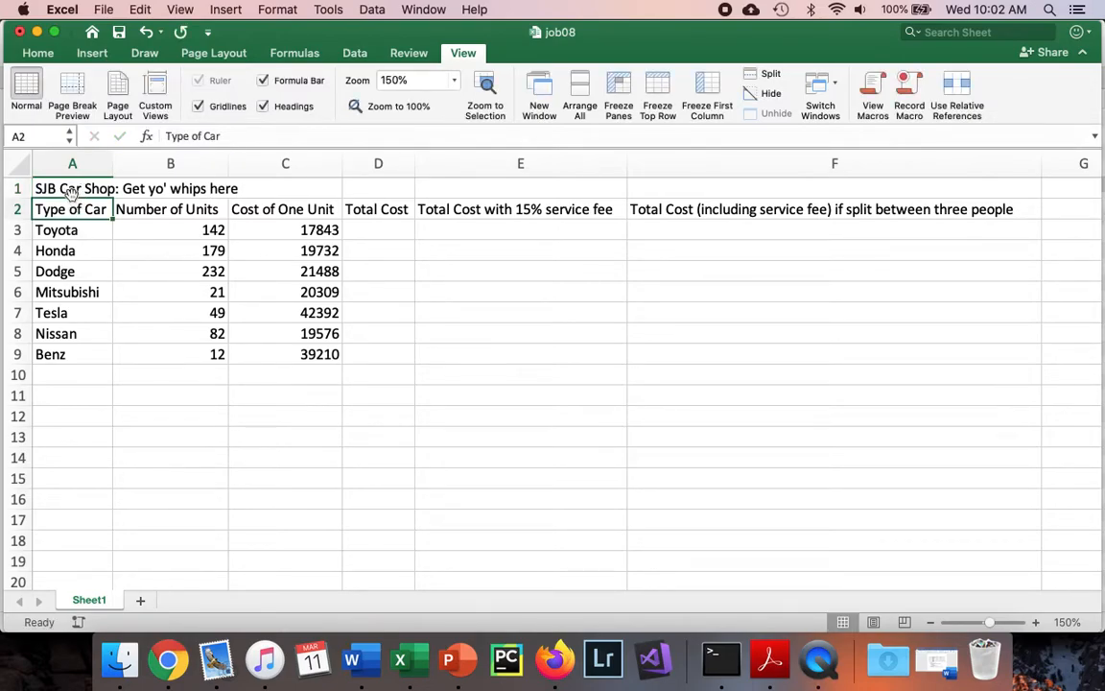
Merge and center the title across cells A1 to F1.
{"action": "mouse_move", "coordinate": [68, 188]}
{"action": "left_mouse_down"}
{"action": "mouse_move", "coordinate": [114, 149]}
{"action": "mouse_move", "coordinate": [722, 113]}
{"action": "left_mouse_up"}
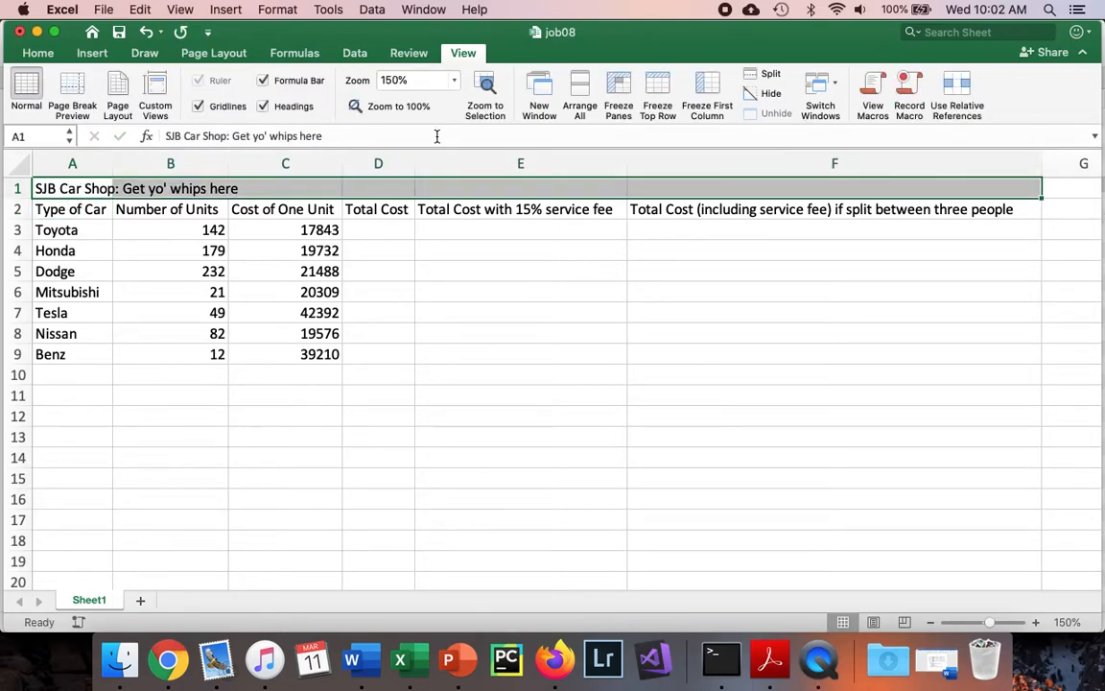
{"action": "left_click", "coordinate": [53, 52]}
{"action": "left_click", "coordinate": [495, 106]}
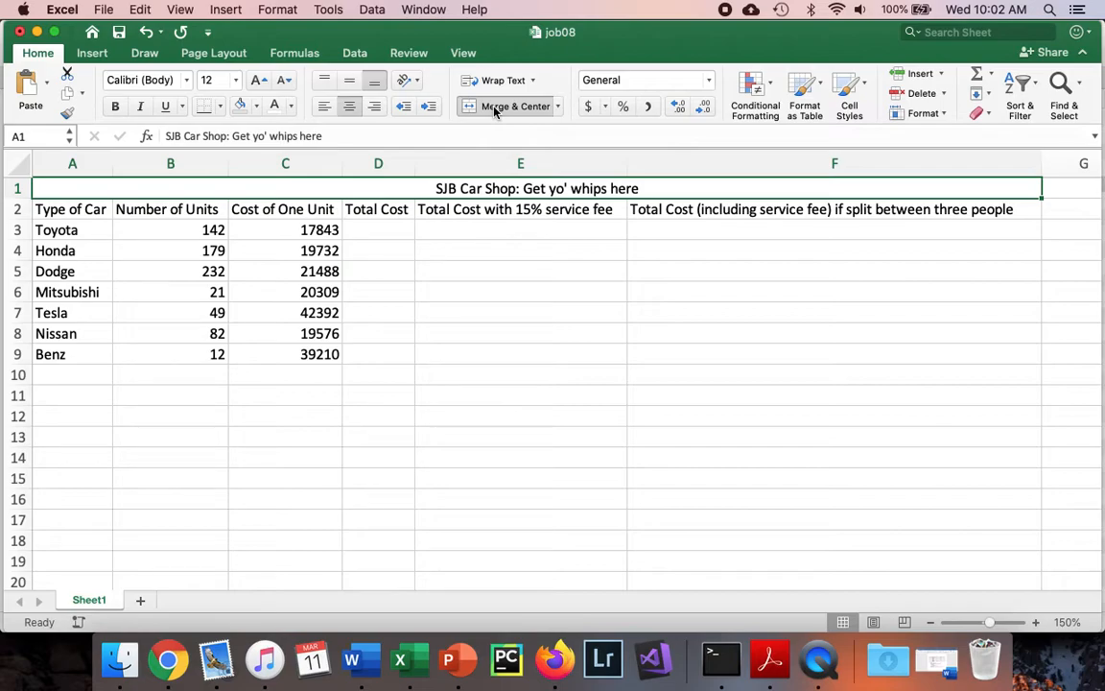
Format the merged title as bold and underlined with font size 24.
{"action": "key", "text": "super+b"}
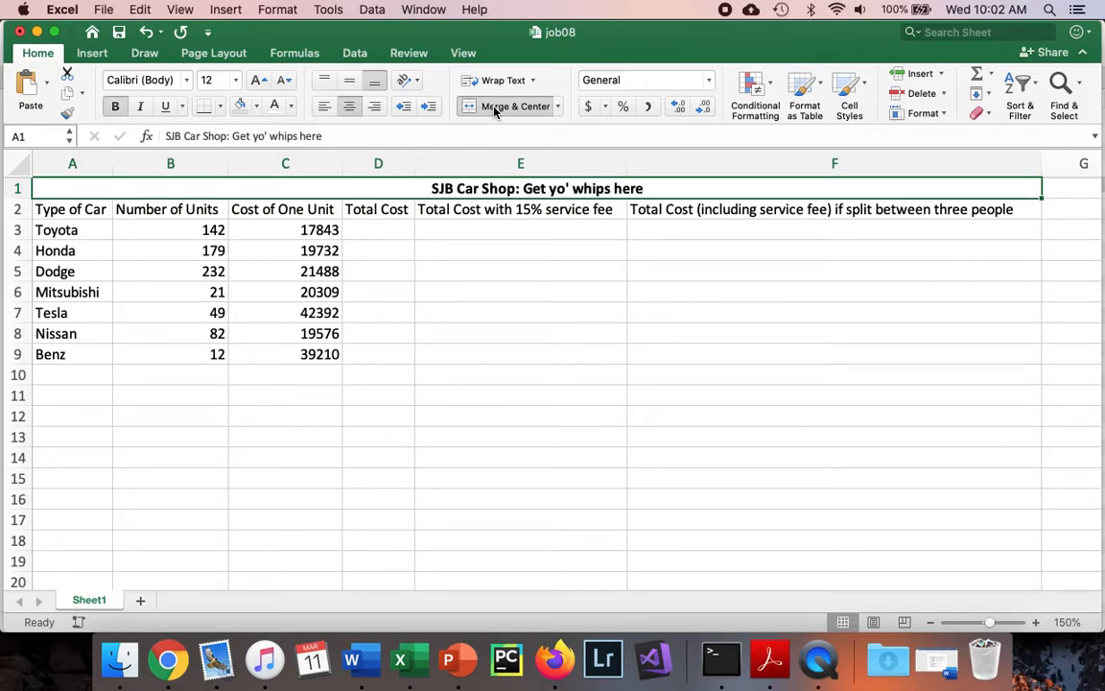
{"action": "key", "text": "super+u"}
{"action": "left_click", "coordinate": [219, 80]}
{"action": "type", "text": "24"}
{"action": "key", "text": "Return"}
{"action": "left_click", "coordinate": [445, 354]}
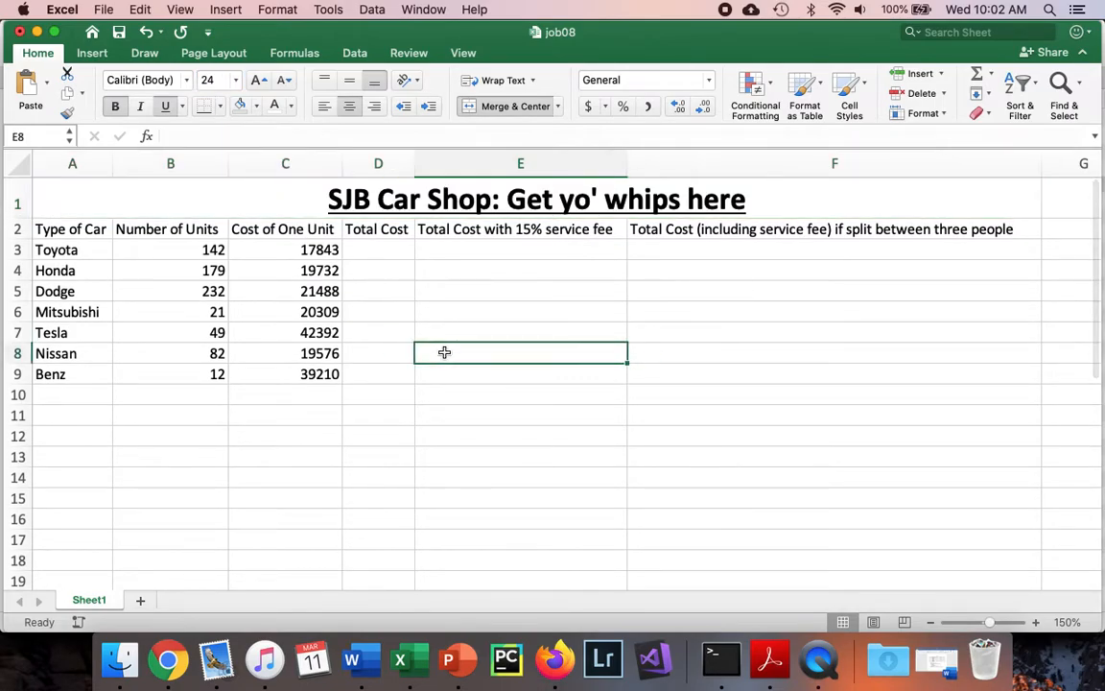
Make the column headings in A2 to F2 bold.
{"action": "left_click_drag", "start_coordinate": [67, 228], "coordinate": [191, 229]}
{"action": "left_click_drag", "start_coordinate": [468, 249], "coordinate": [851, 228]}
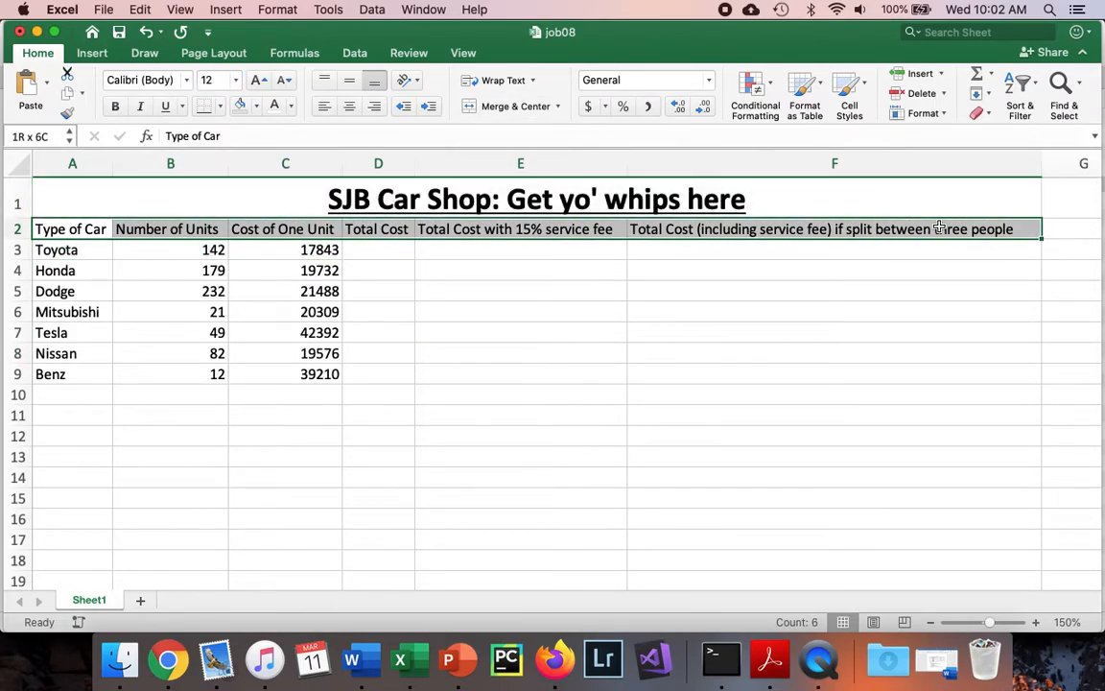
{"action": "left_click", "coordinate": [115, 106]}
{"action": "left_click", "coordinate": [466, 350]}
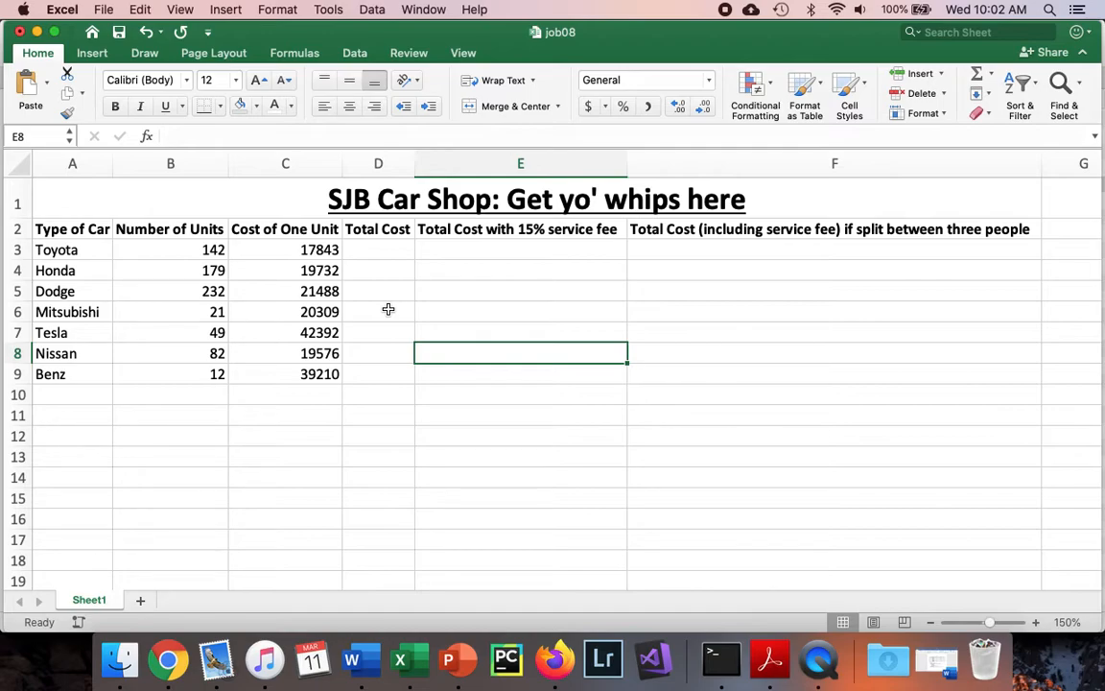
Calculate Total Cost in D3 with the formula =b3*c3 and fill it down to D9.
{"action": "left_click", "coordinate": [389, 252]}
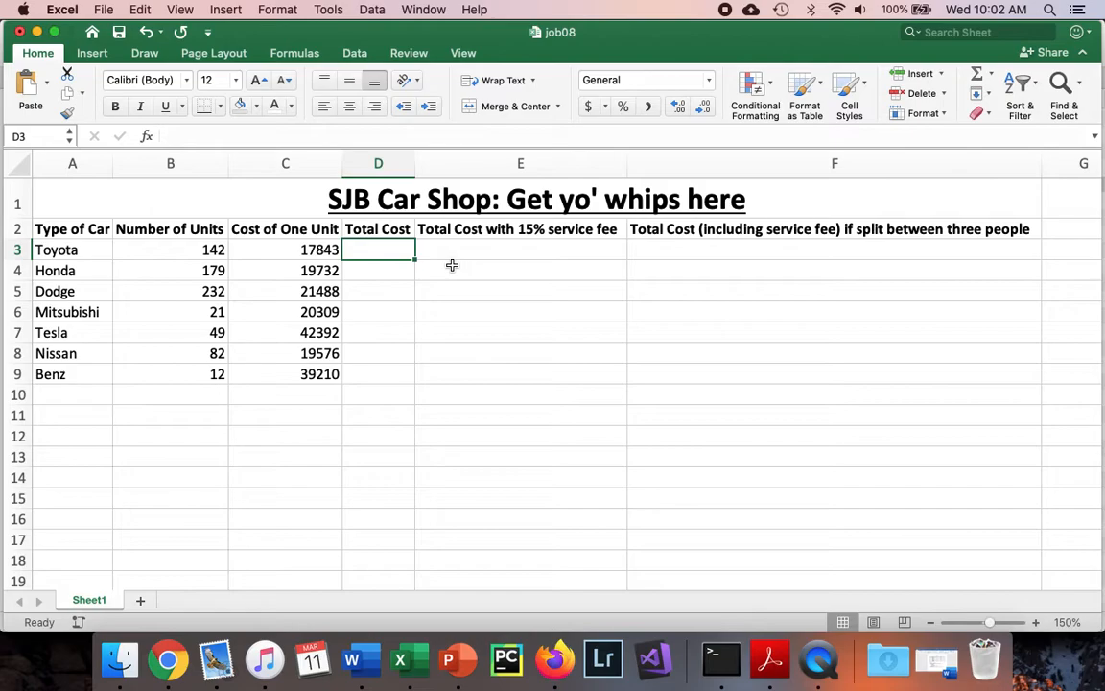
{"action": "type", "text": "="}
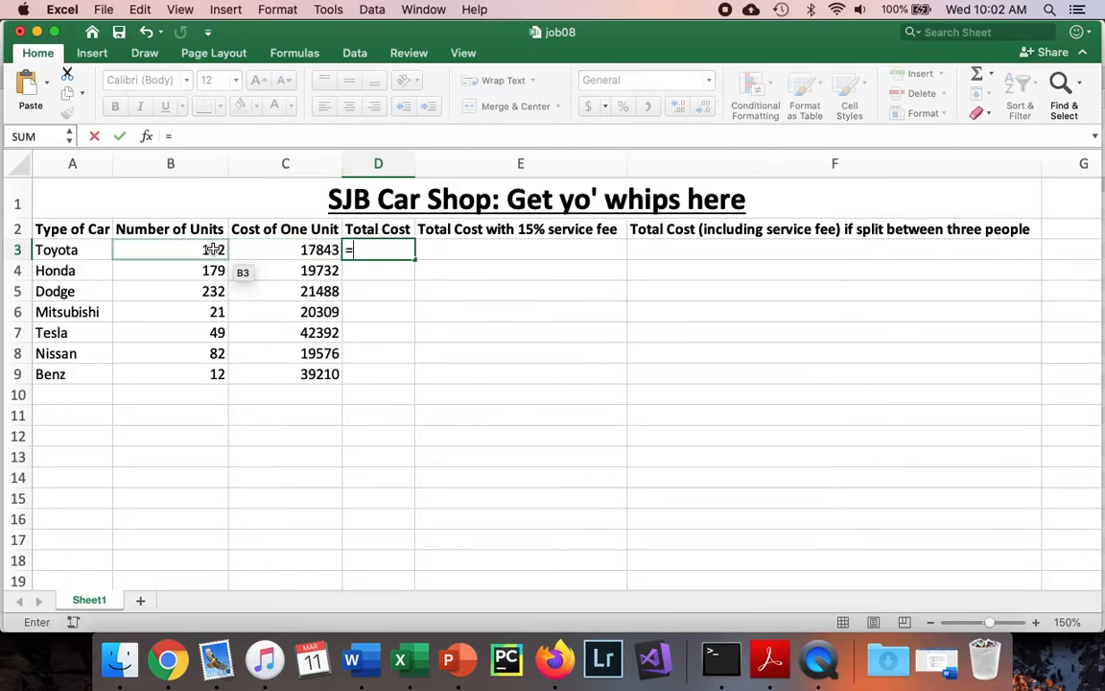
{"action": "type", "text": "b3"}
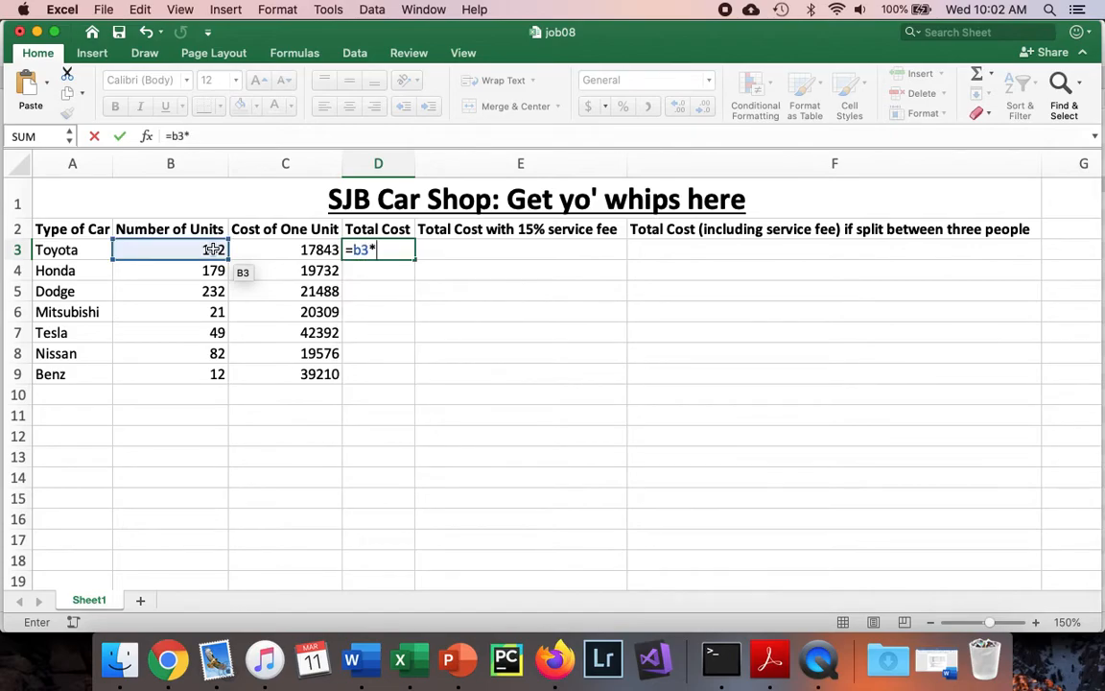
{"action": "type", "text": "*c3"}
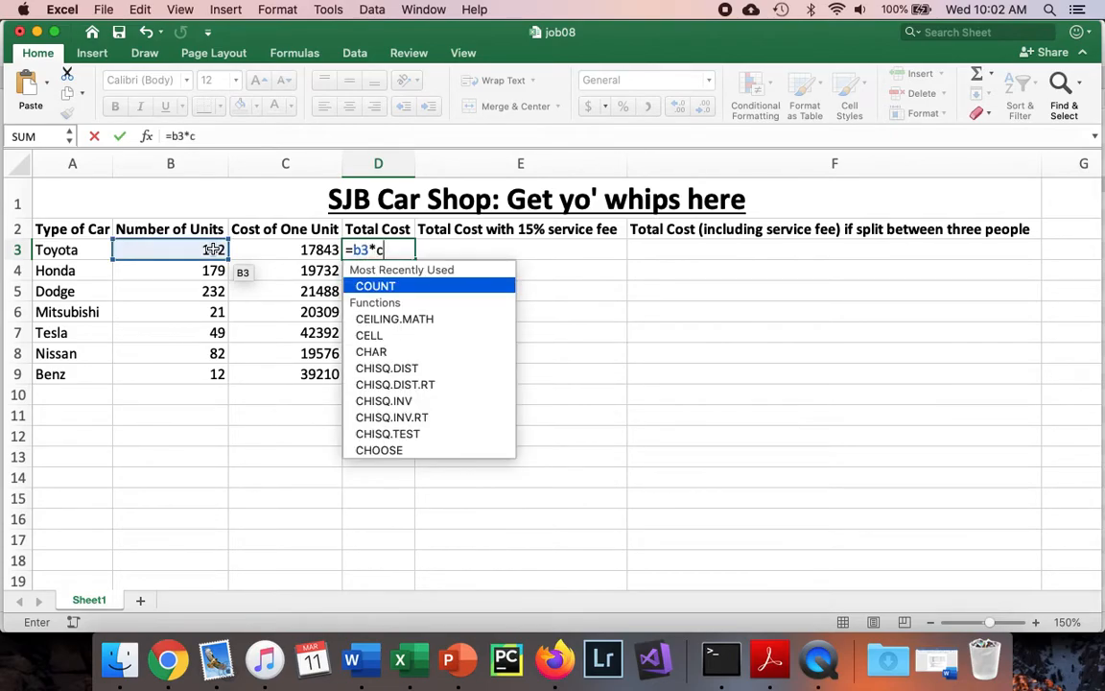
{"action": "key", "text": "Return"}
{"action": "left_click", "coordinate": [396, 253]}
{"action": "left_click_drag", "start_coordinate": [416, 258], "coordinate": [413, 377]}
{"action": "left_click", "coordinate": [486, 391]}
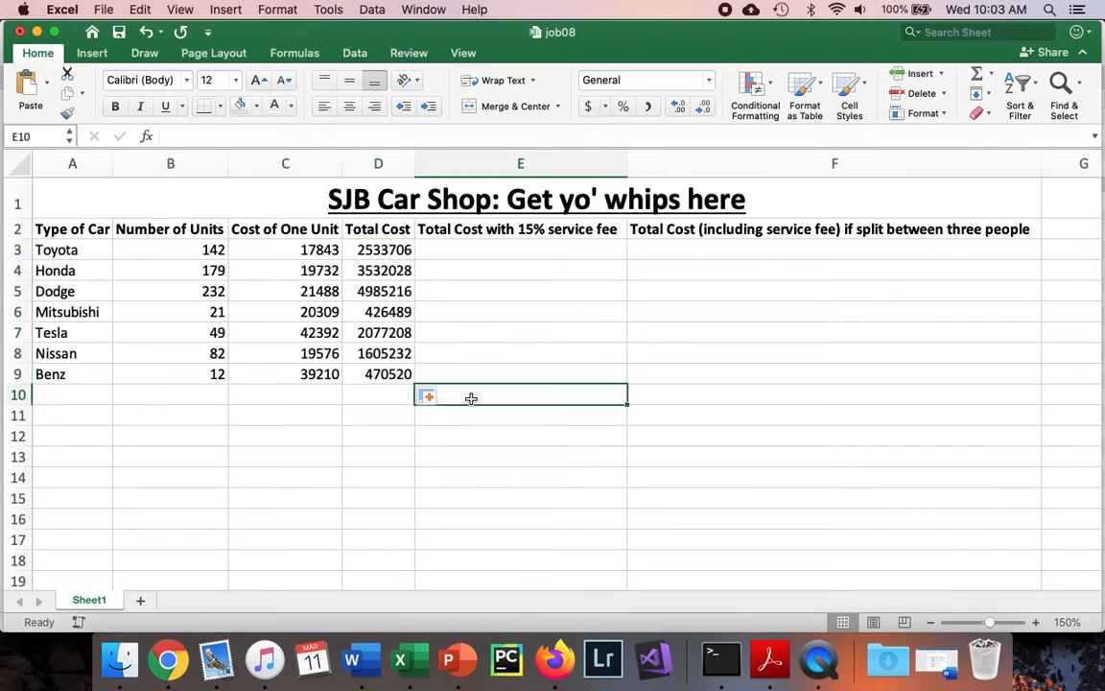
Calculate the total cost with 15% service fee in E3 with =d3*1.15 and fill it down to E9.
{"action": "left_click", "coordinate": [503, 255]}
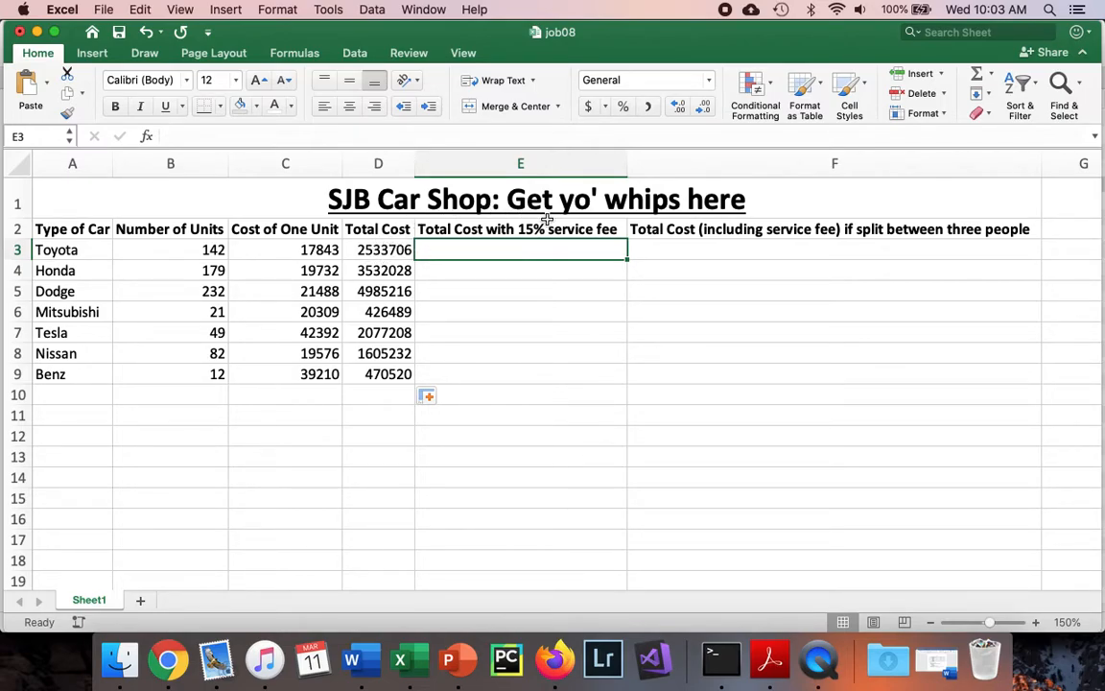
{"action": "type", "text": "="}
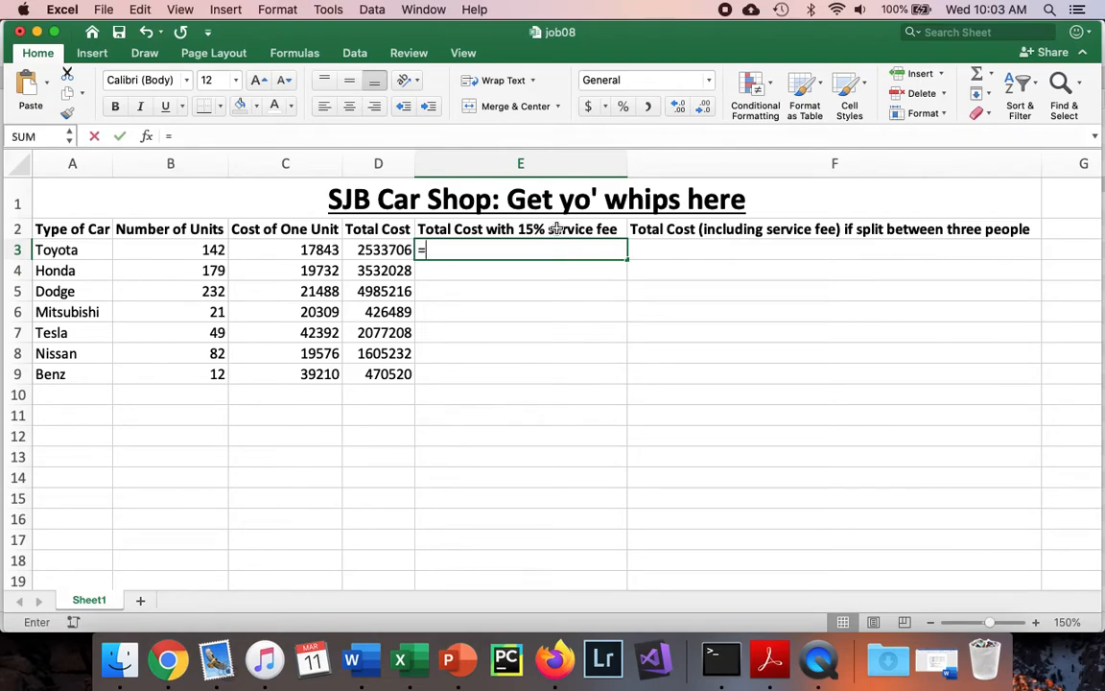
{"action": "type", "text": "d3*"}
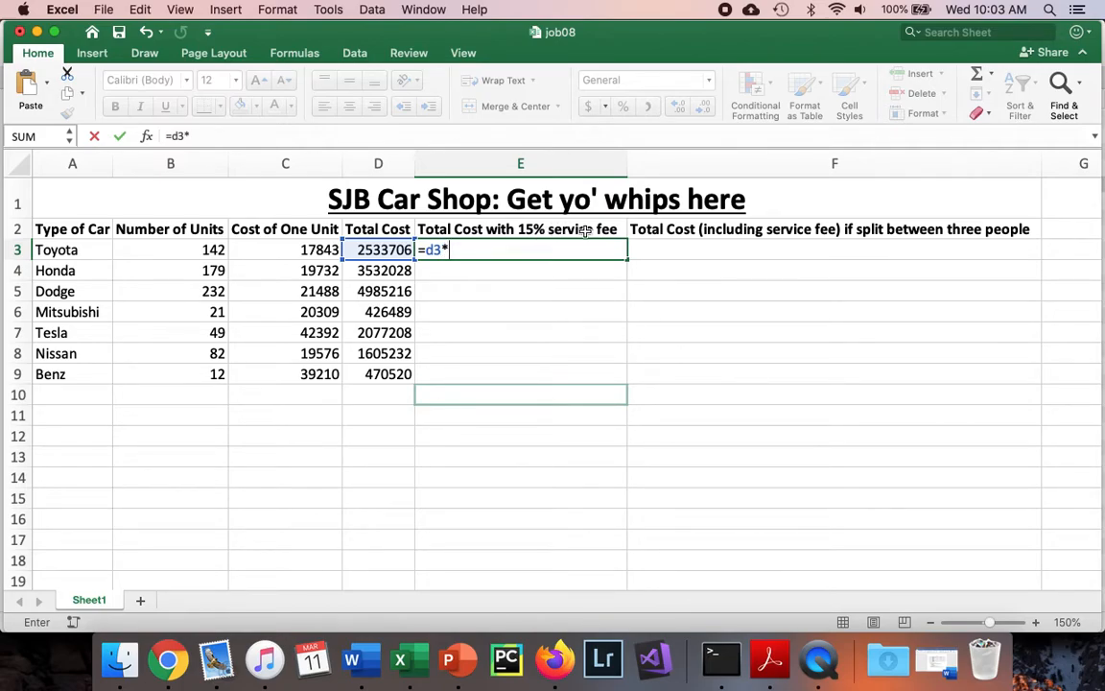
{"action": "type", "text": "1.15"}
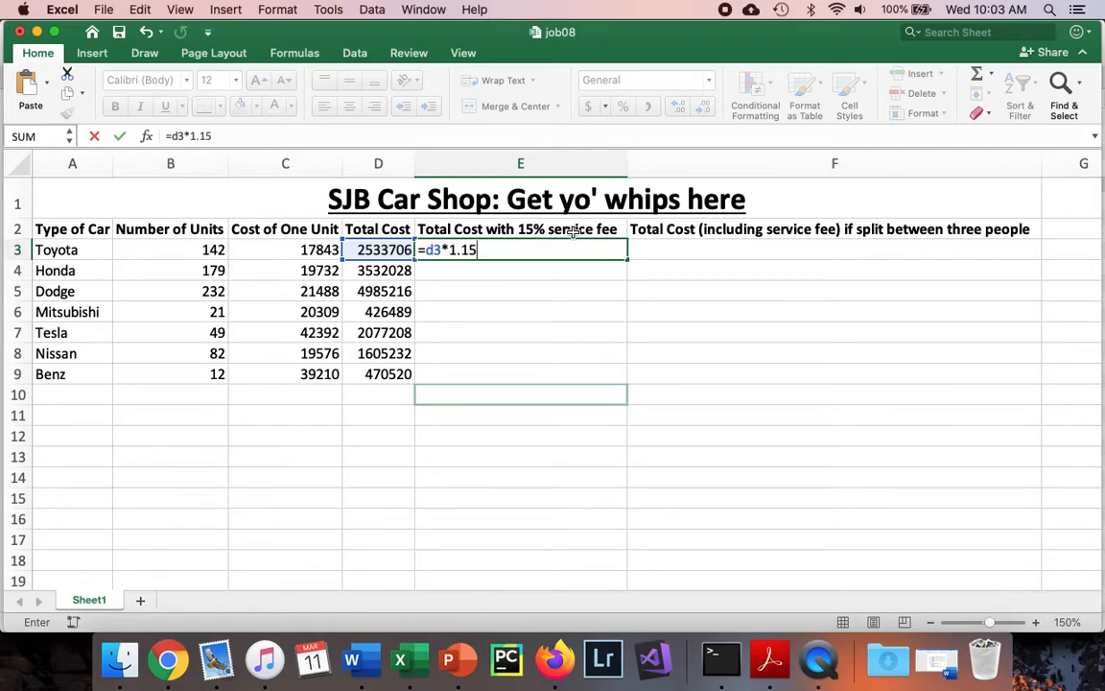
{"action": "key", "text": "Return"}
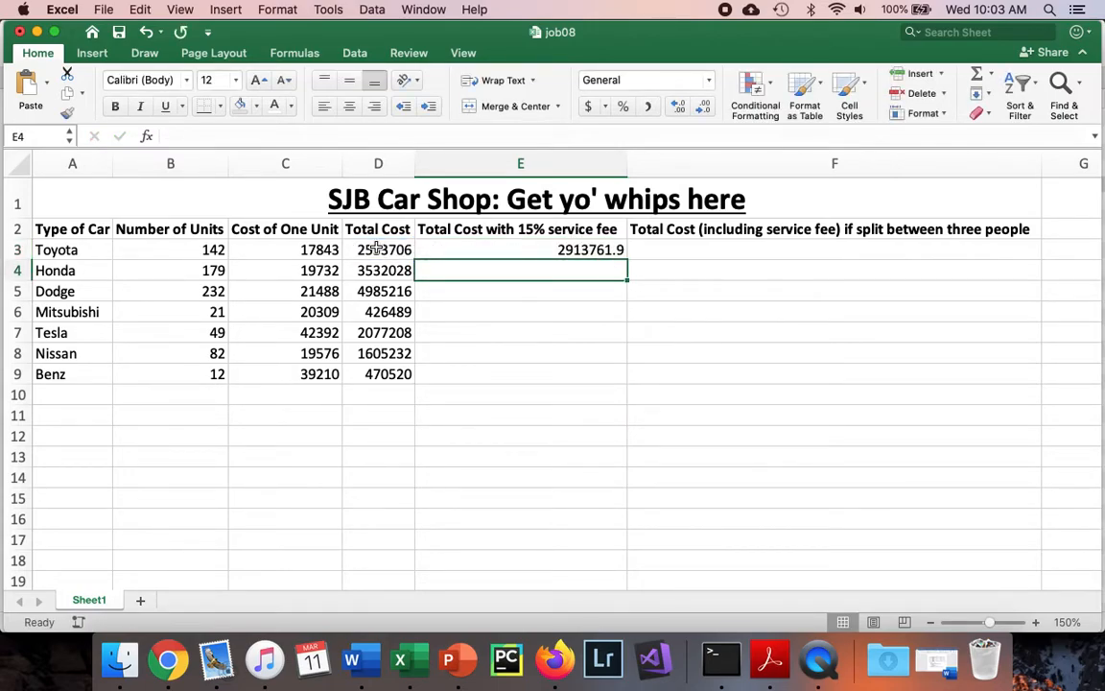
{"action": "left_click", "coordinate": [574, 250]}
{"action": "left_click_drag", "start_coordinate": [628, 258], "coordinate": [621, 379]}
{"action": "left_click", "coordinate": [568, 437]}
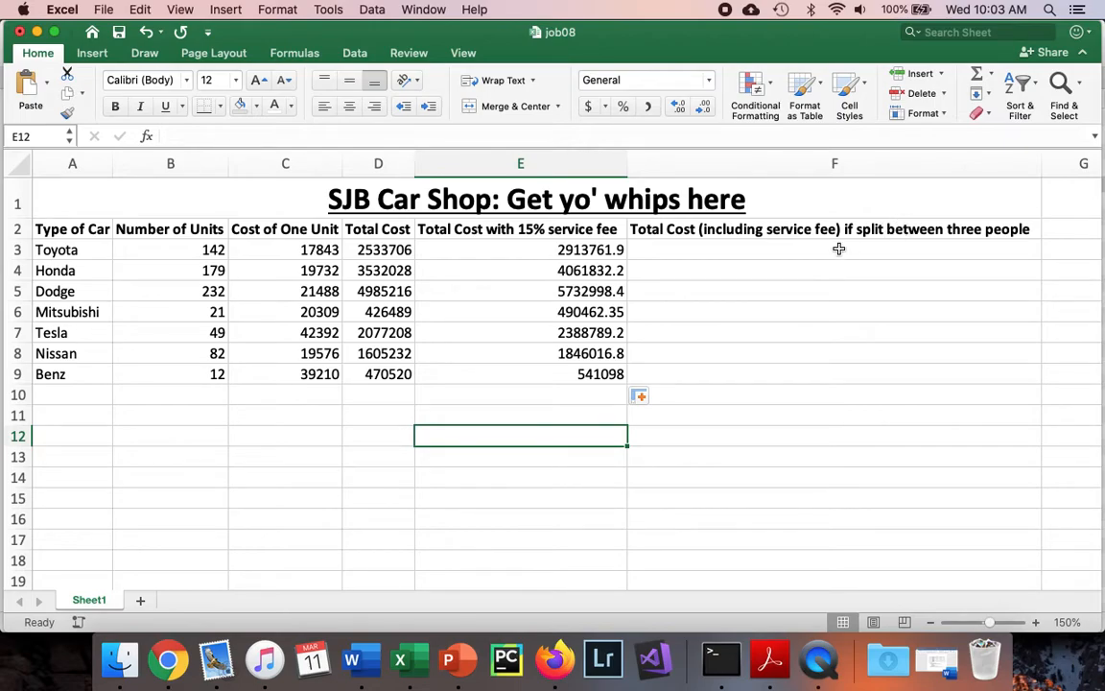
Calculate the three-person split of the total cost in F3 with =e3/3 and fill it down to F9.
{"action": "left_click", "coordinate": [925, 254]}
{"action": "type", "text": "="}
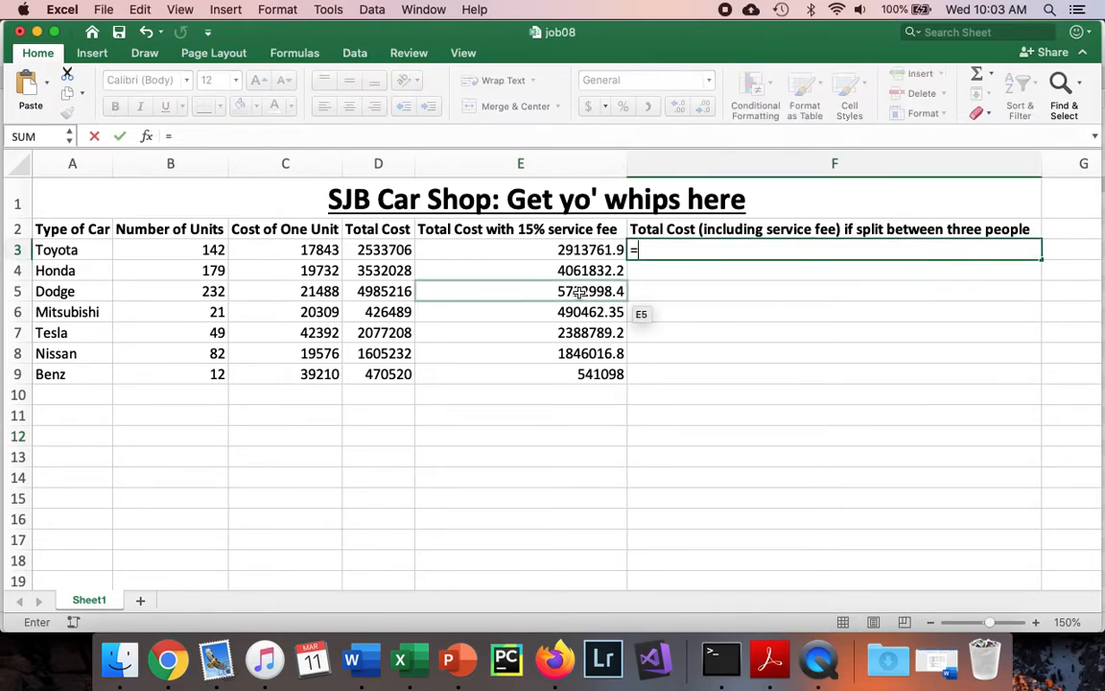
{"action": "type", "text": "e3"}
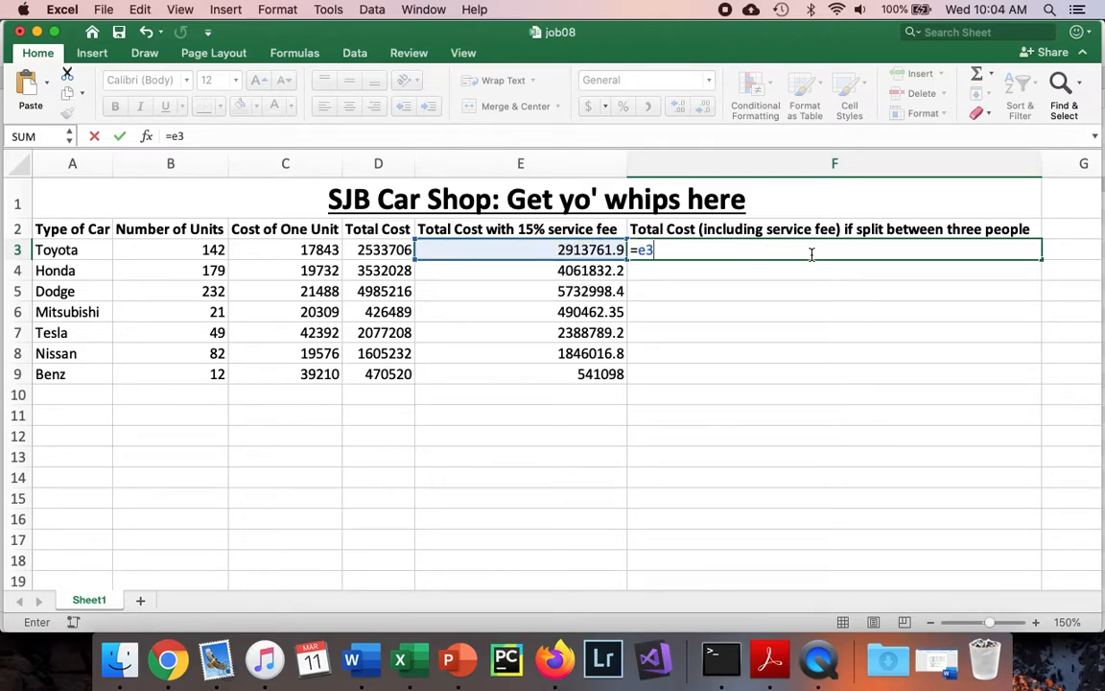
{"action": "type", "text": "/3"}
{"action": "key", "text": "Return"}
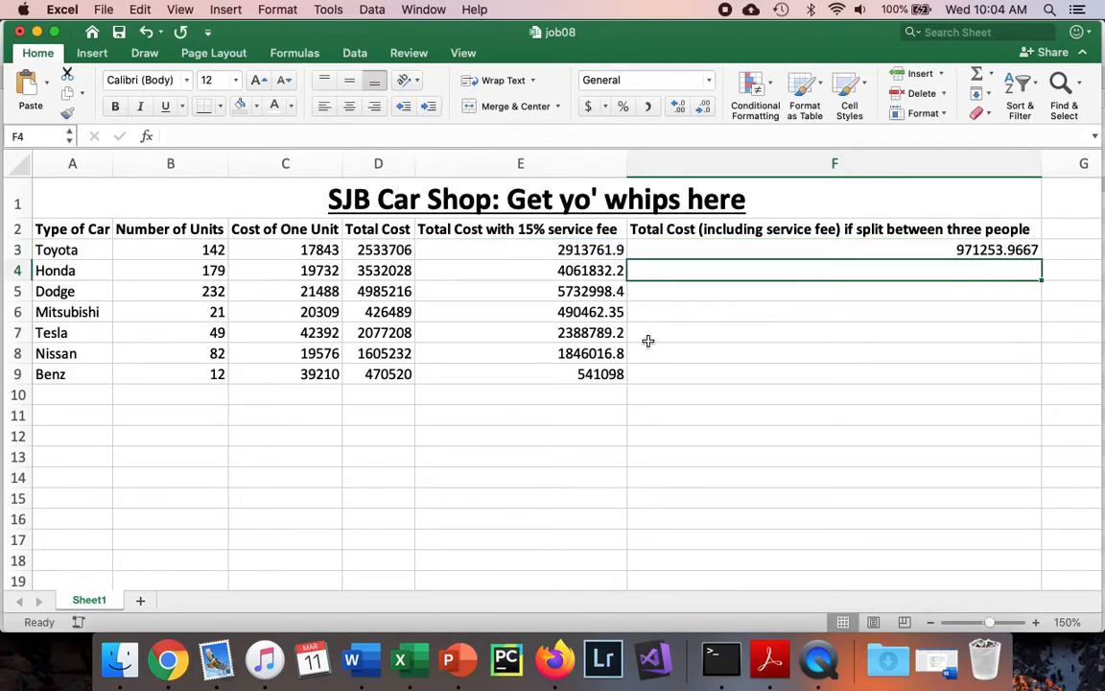
{"action": "left_click", "coordinate": [916, 248]}
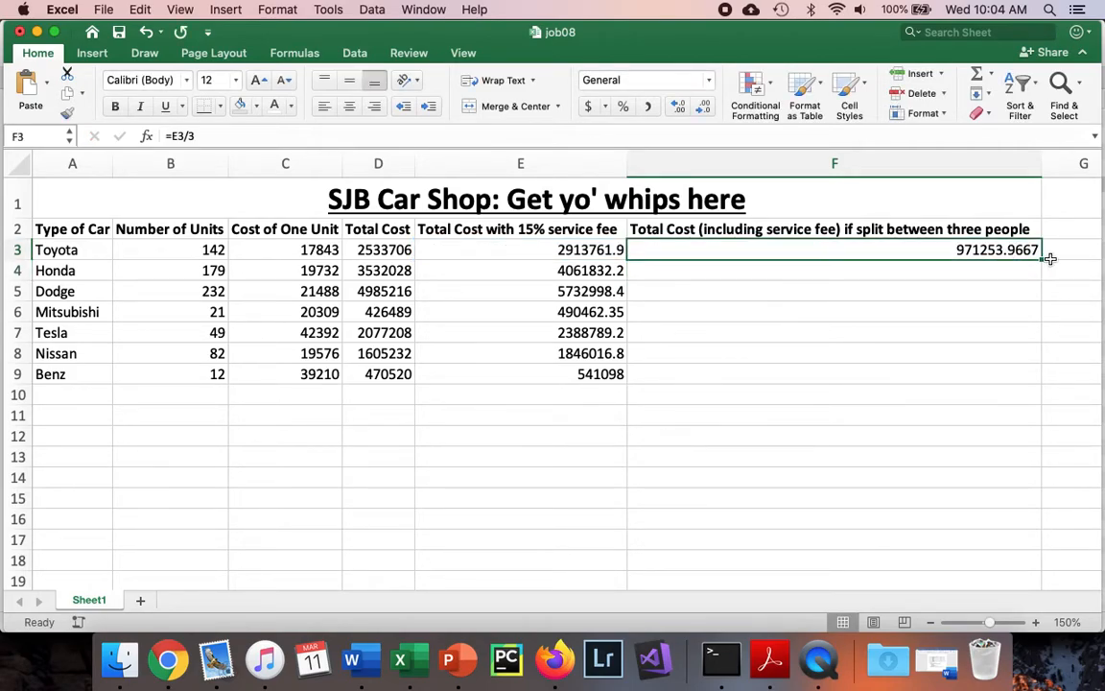
{"action": "left_click_drag", "start_coordinate": [1043, 258], "coordinate": [1034, 378]}
{"action": "left_click", "coordinate": [863, 447]}
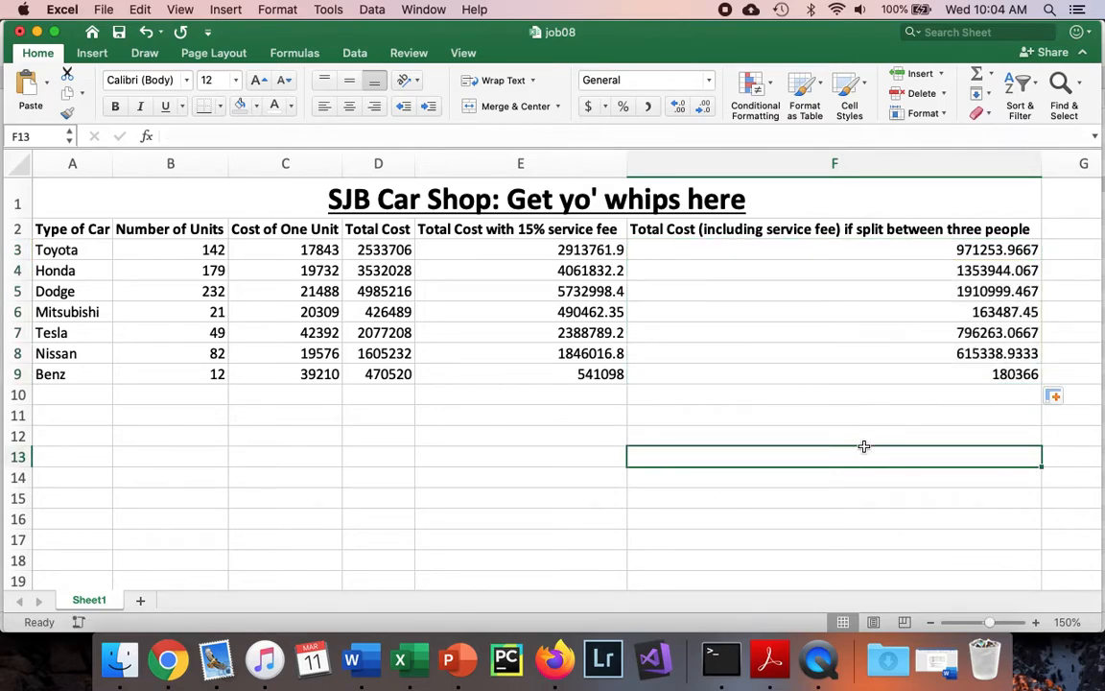
Apply the dollar accounting format to the Toyota amounts in C3 to F3.
{"action": "left_click", "coordinate": [298, 251]}
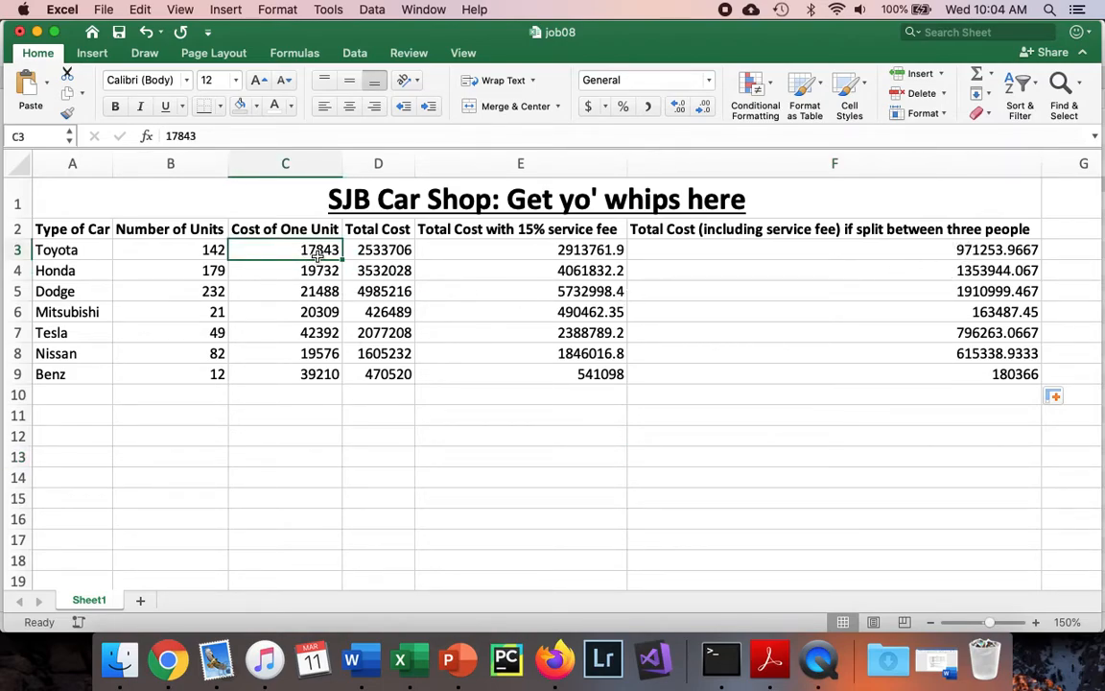
{"action": "left_click_drag", "start_coordinate": [316, 251], "coordinate": [824, 254]}
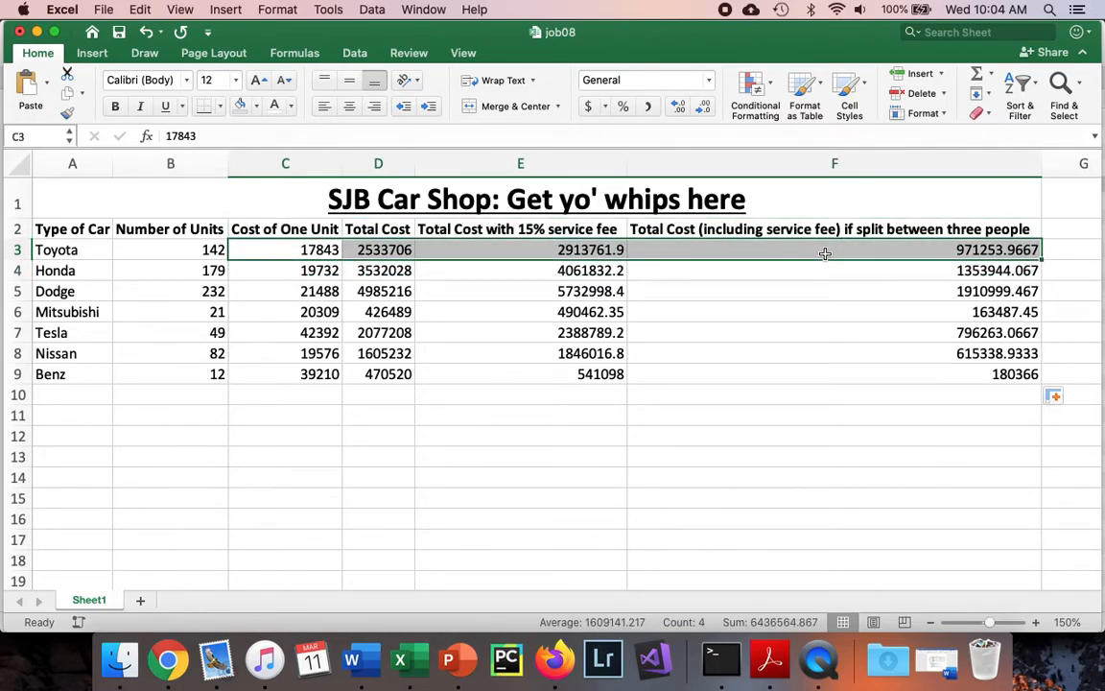
{"action": "left_click", "coordinate": [588, 107]}
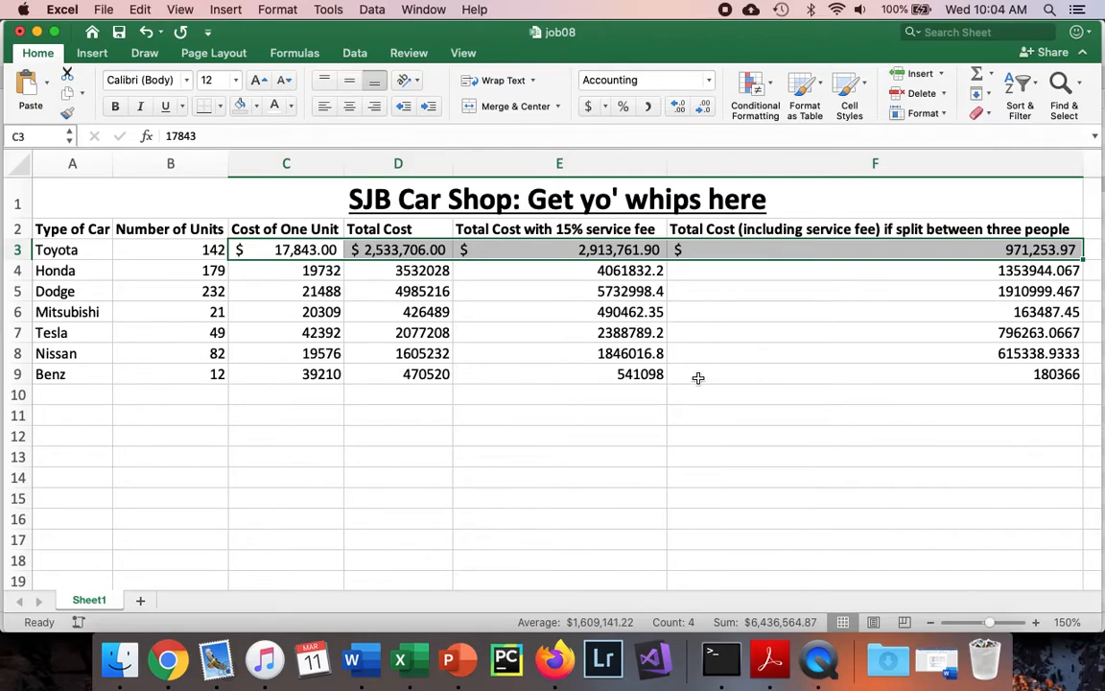
Apply the comma style without a currency symbol to the remaining amounts in C4 to F9.
{"action": "left_click", "coordinate": [408, 353]}
{"action": "left_click", "coordinate": [315, 272]}
{"action": "left_click_drag", "start_coordinate": [315, 271], "coordinate": [714, 367]}
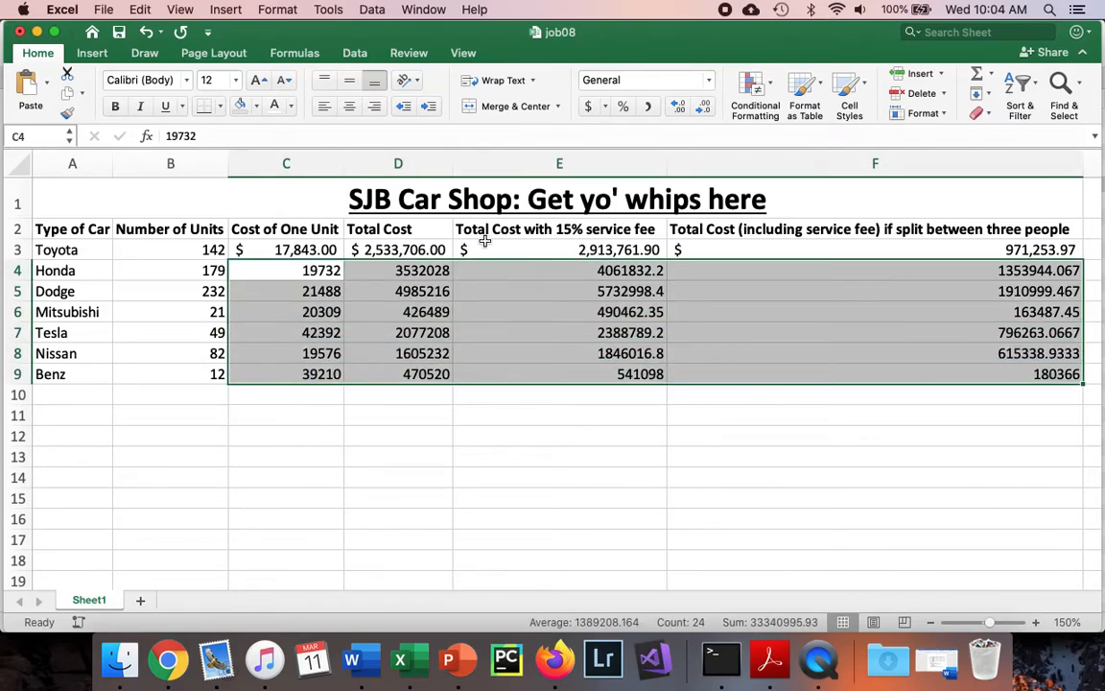
{"action": "left_click", "coordinate": [647, 107]}
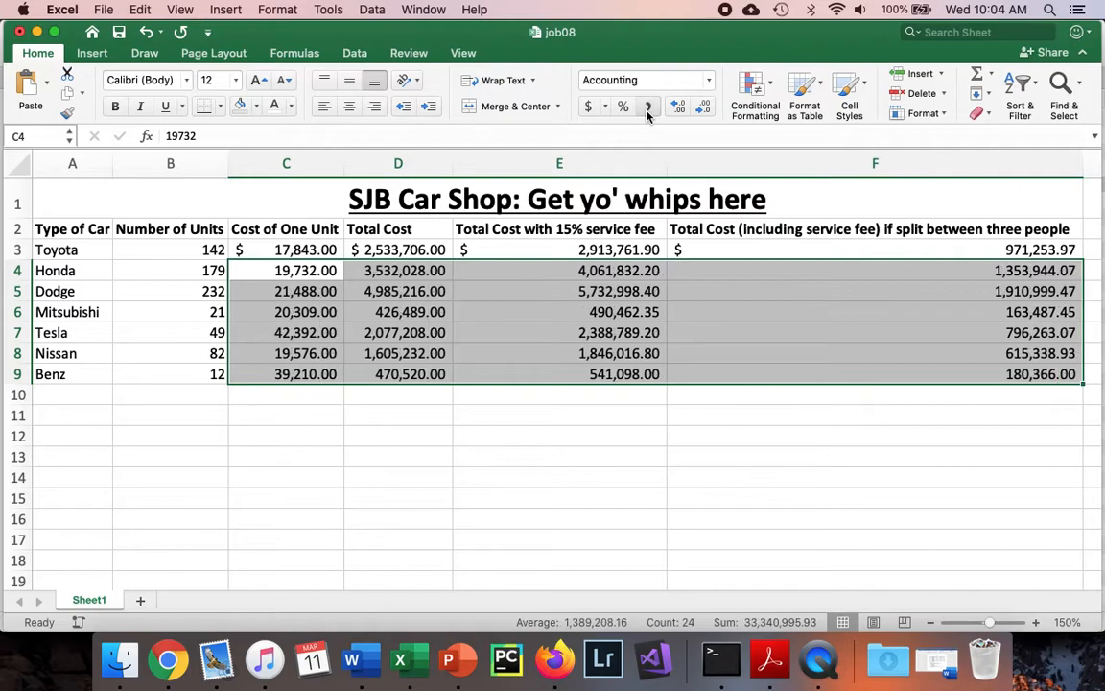
{"action": "left_click", "coordinate": [542, 494]}
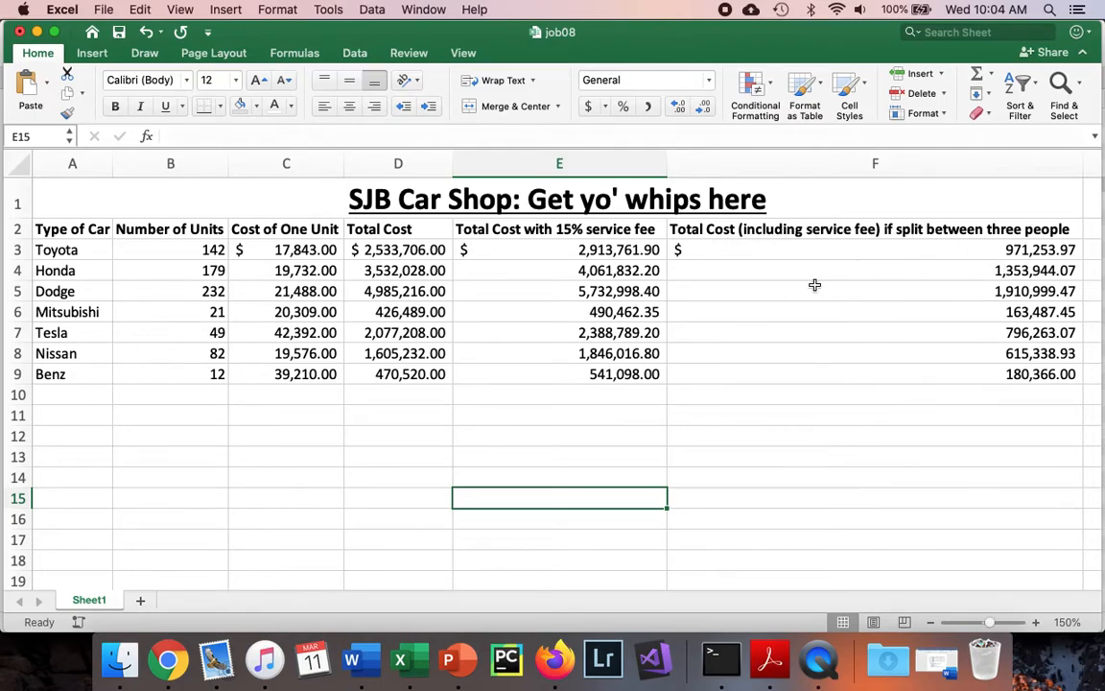
Break the F2 heading onto a second line before "if split between three people" and autofit column F to its contents.
{"action": "double_click", "coordinate": [880, 229]}
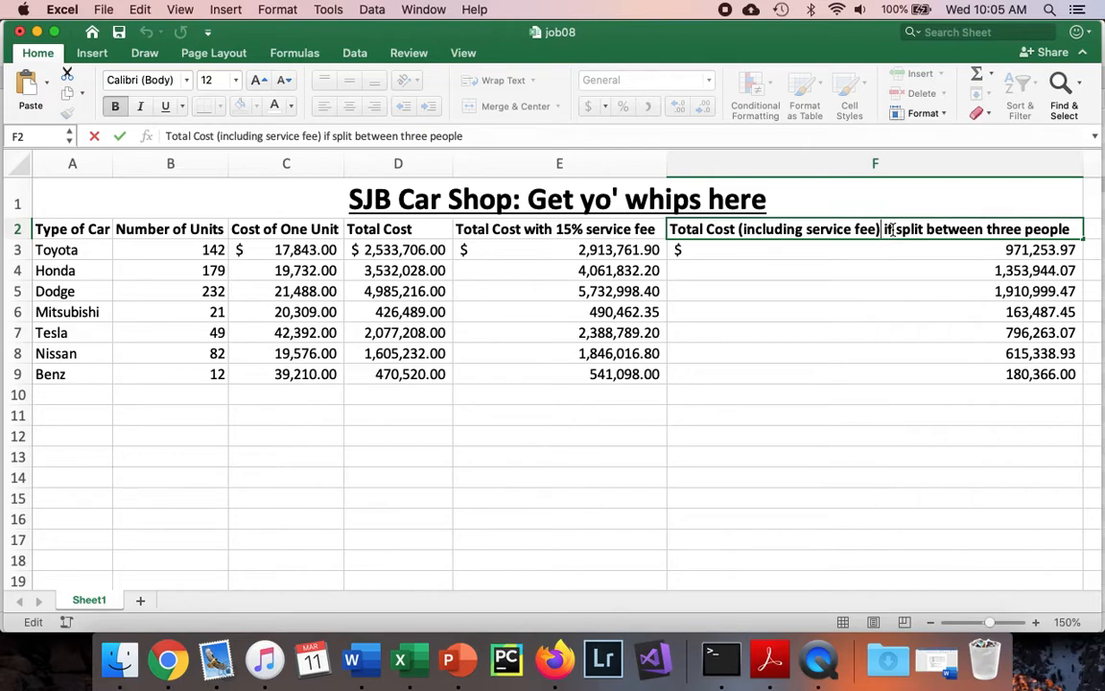
{"action": "key", "text": "alt+Return"}
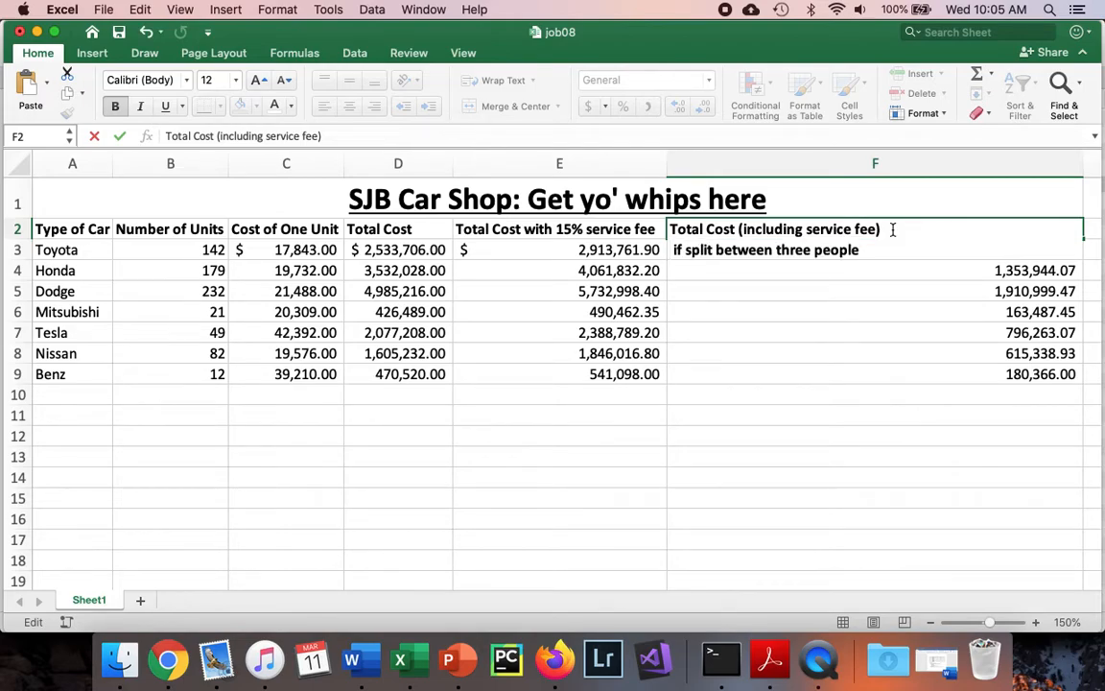
{"action": "left_click", "coordinate": [840, 338]}
{"action": "left_click", "coordinate": [811, 449]}
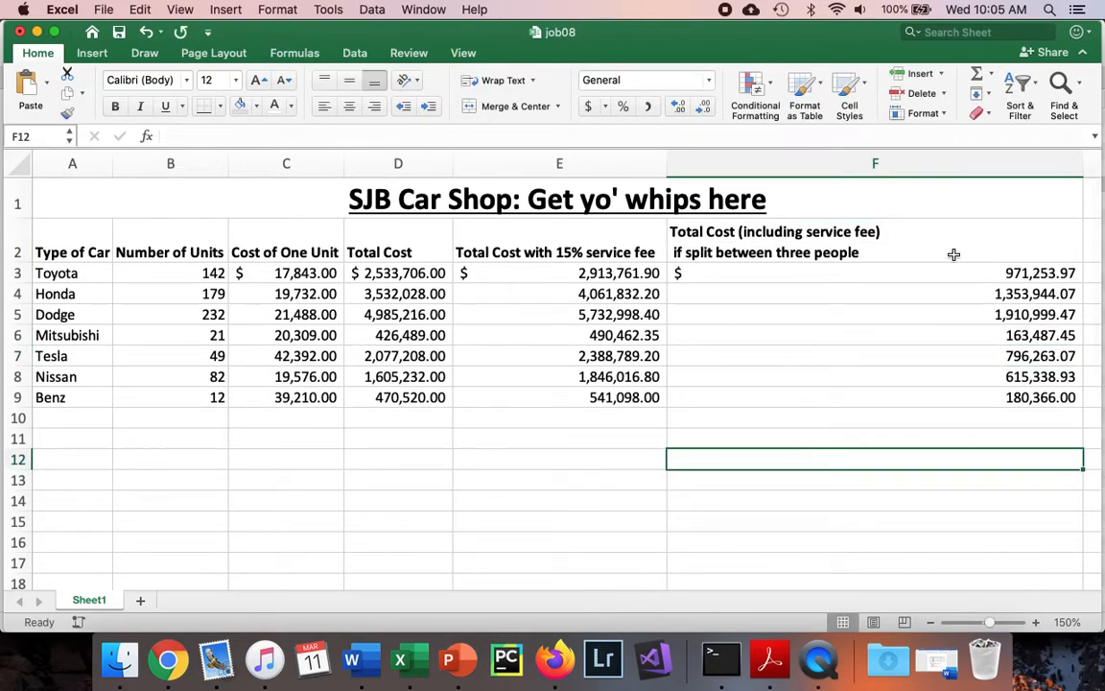
{"action": "double_click", "coordinate": [1083, 164]}
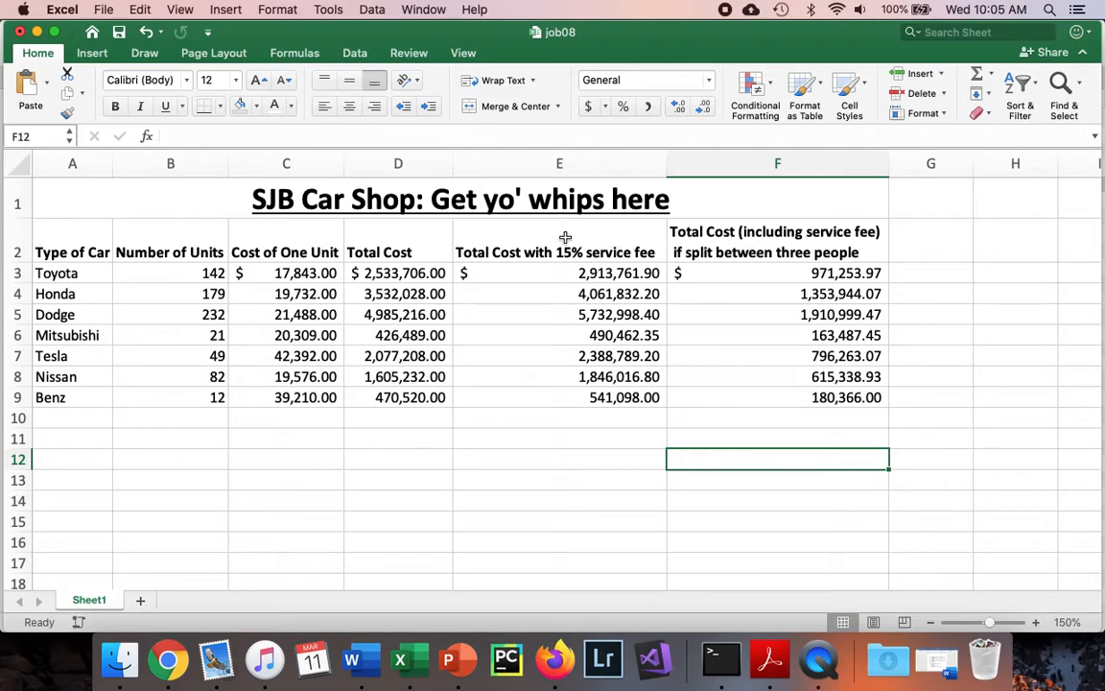
Center the headings in A2 to E2 both horizontally and vertically.
{"action": "left_click_drag", "start_coordinate": [89, 247], "coordinate": [504, 251]}
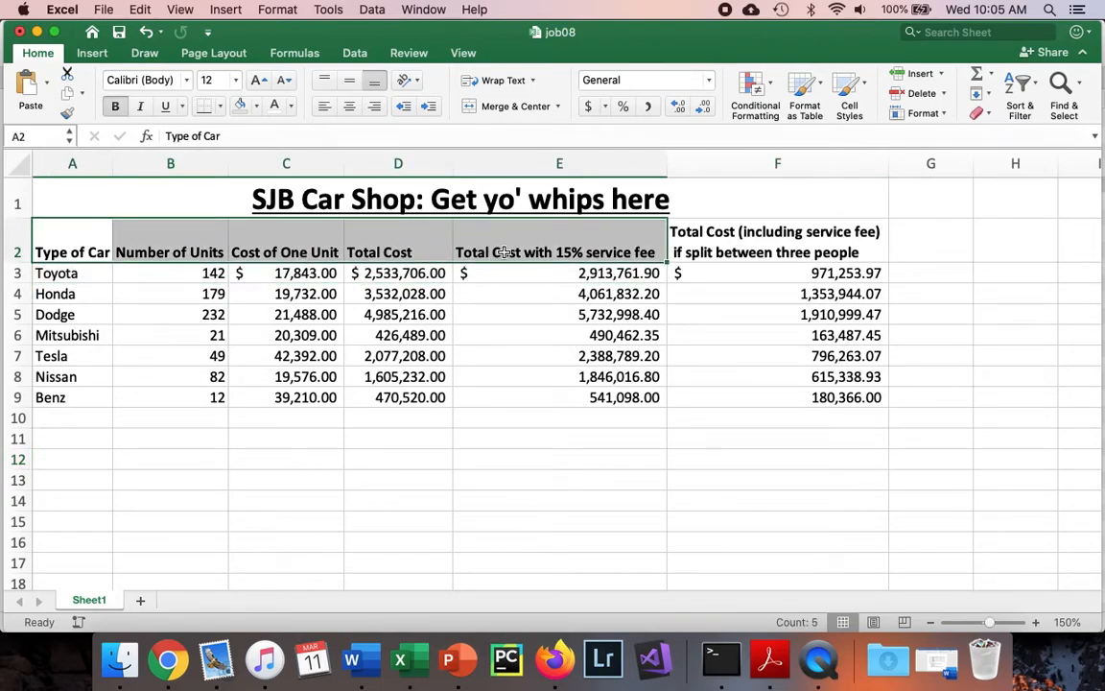
{"action": "left_click", "coordinate": [352, 108]}
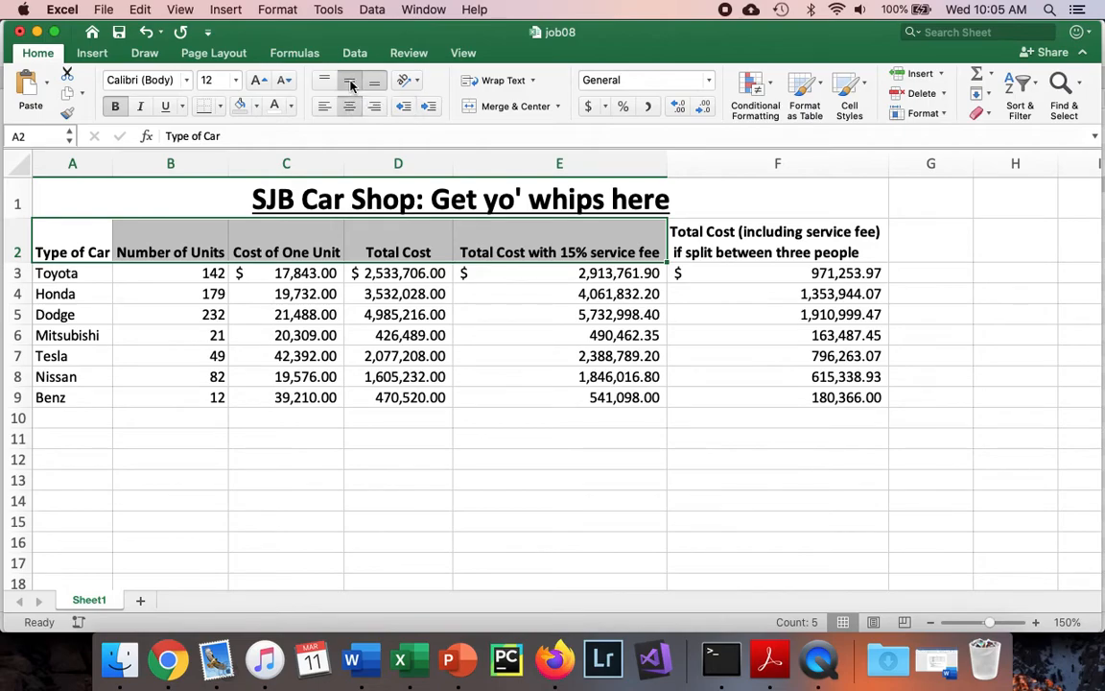
{"action": "left_click", "coordinate": [352, 85]}
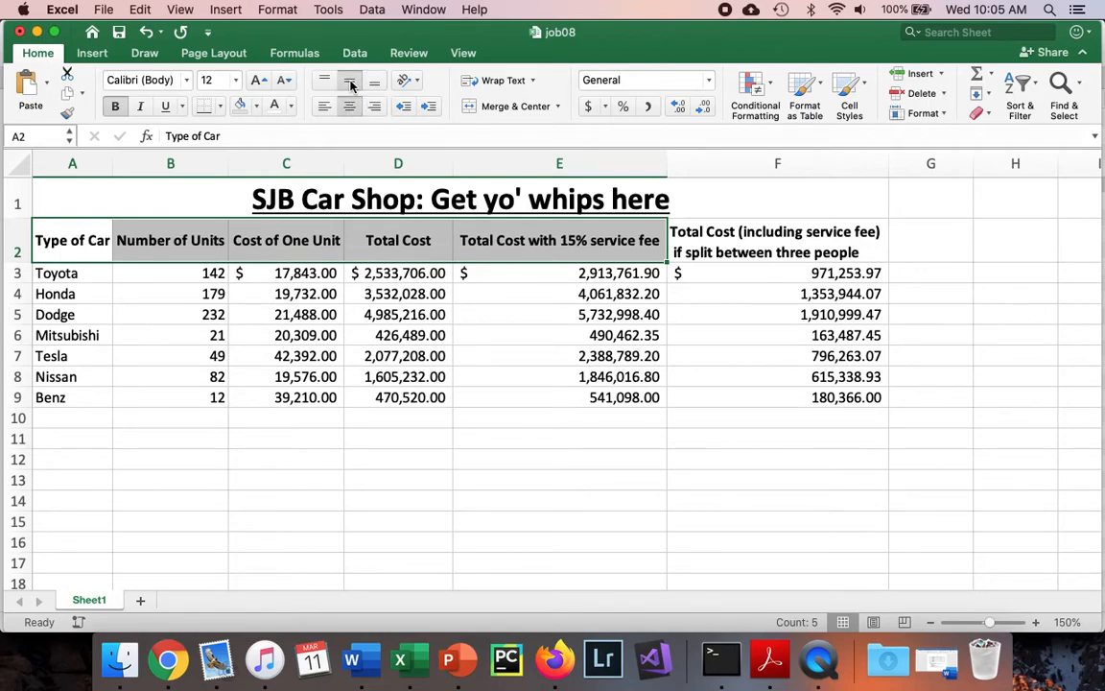
{"action": "left_click", "coordinate": [422, 472]}
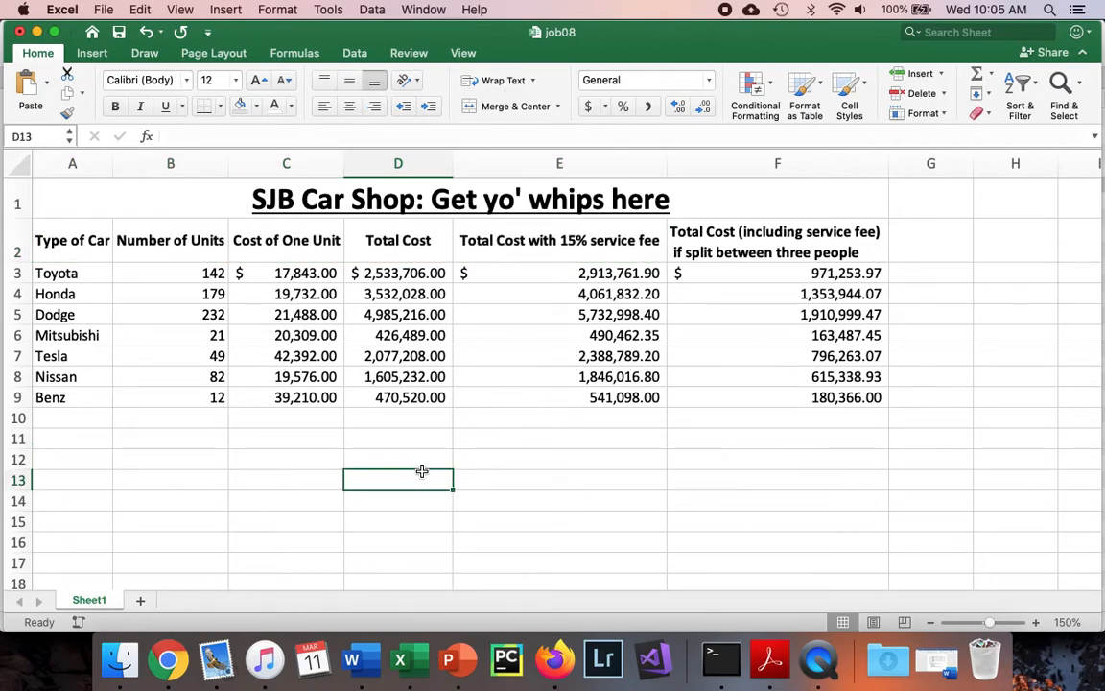